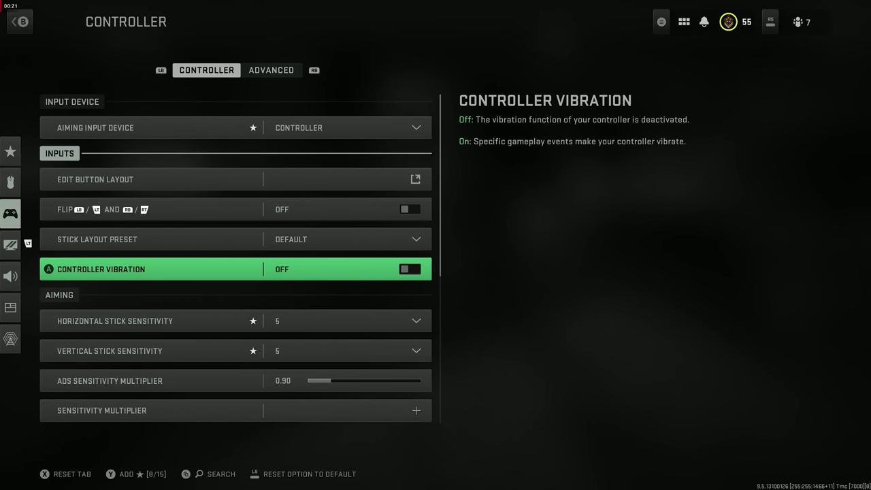
{"action": "key", "text": "Down"}
{"action": "key", "text": "Down"}
{"action": "key", "text": "Up"}
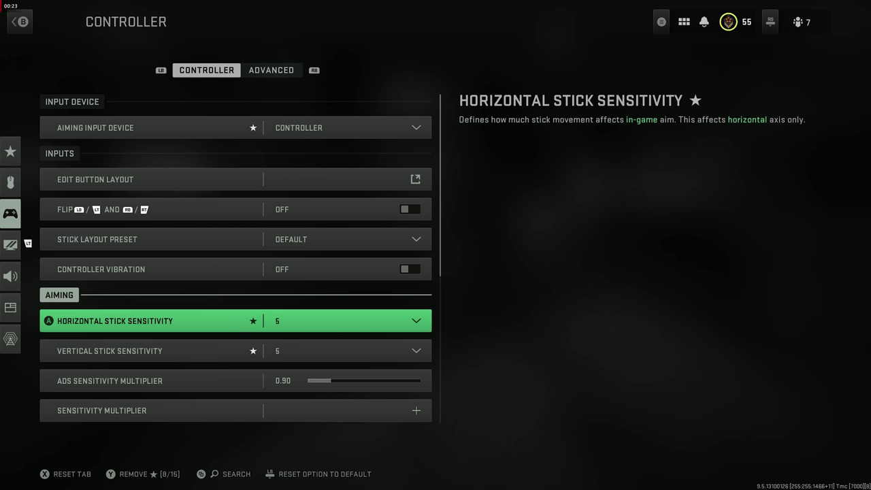
{"action": "key", "text": "Down"}
{"action": "key", "text": "Up"}
{"action": "key", "text": "Down"}
{"action": "key", "text": "Up"}
{"action": "key", "text": "Down"}
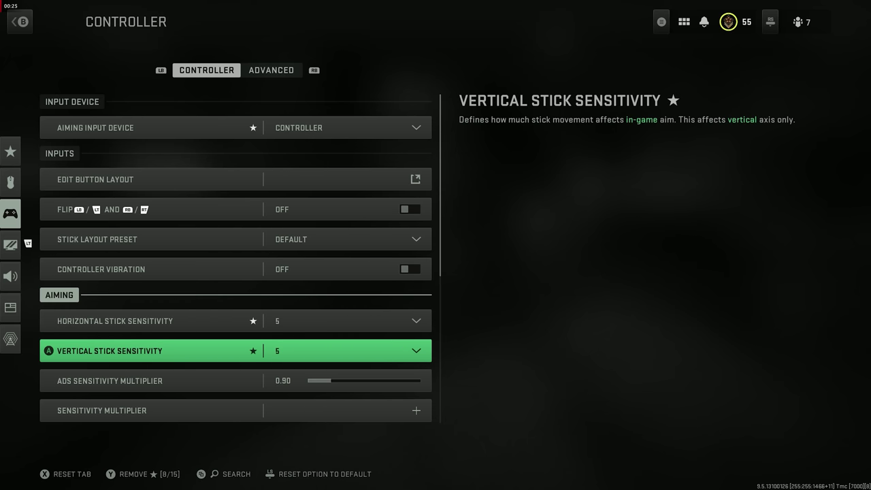
{"action": "key", "text": "Up"}
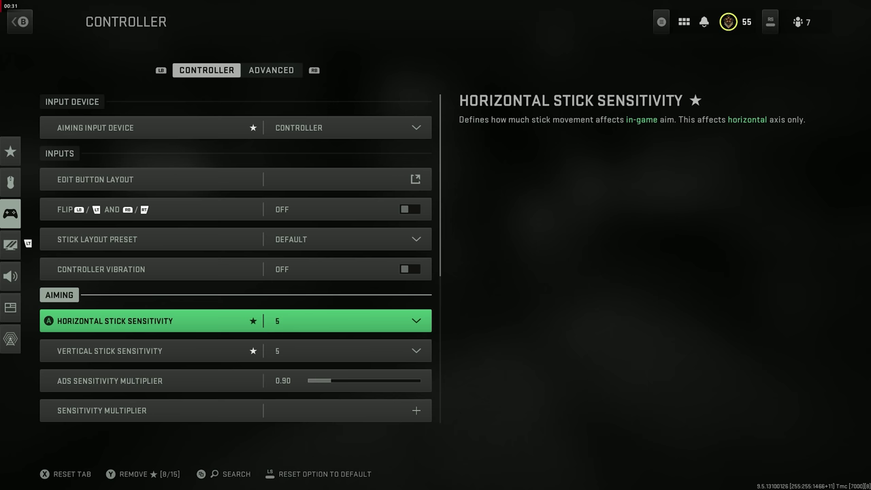
{"action": "key", "text": "Down"}
{"action": "key", "text": "Down"}
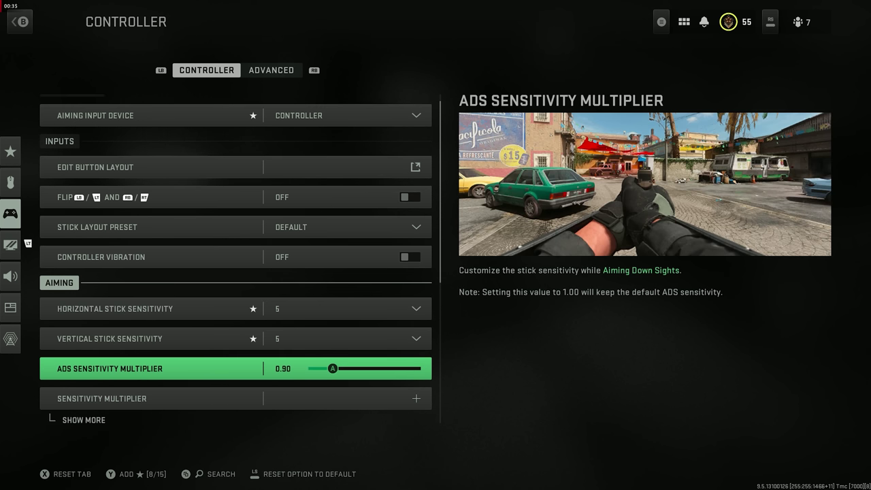
{"action": "key", "text": "Down"}
{"action": "key", "text": "Down"}
{"action": "key", "text": "Down"}
{"action": "key", "text": "Down"}
{"action": "key", "text": "Down"}
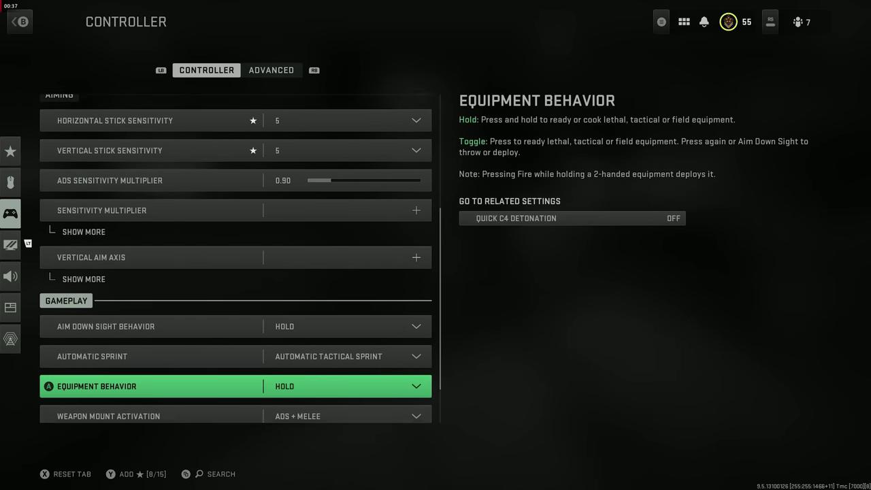
{"action": "key", "text": "Up"}
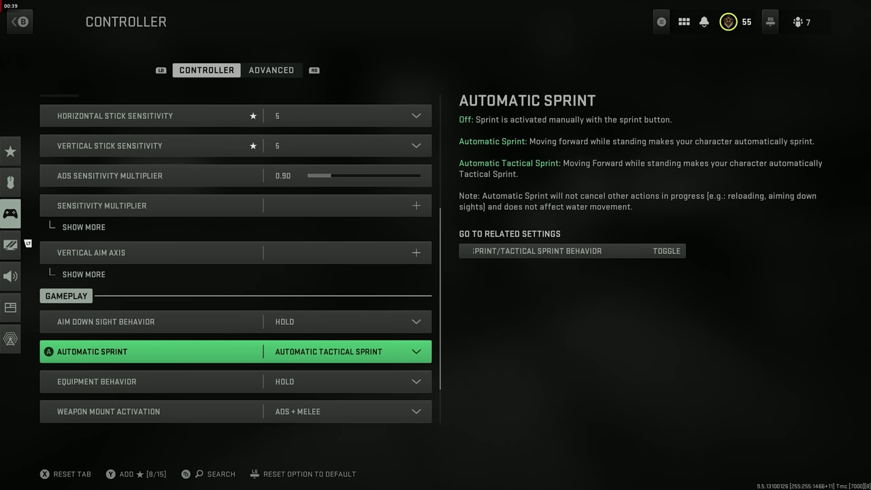
{"action": "key", "text": "Up"}
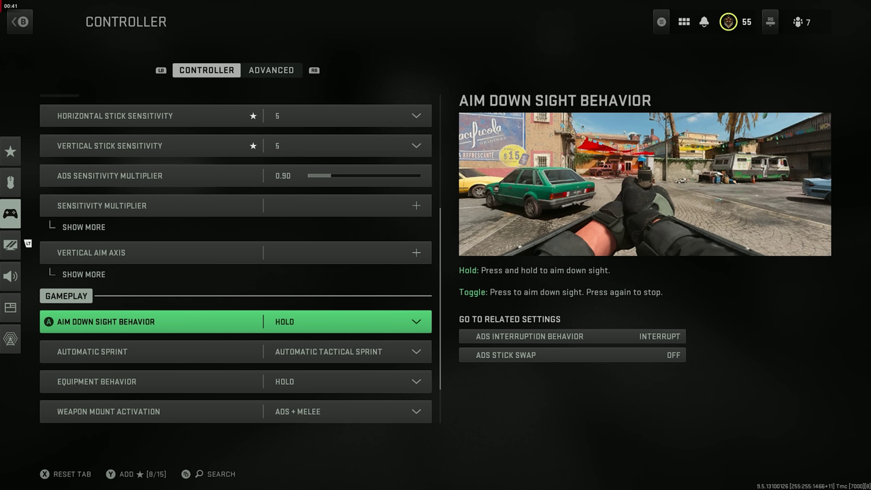
{"action": "key", "text": "Down"}
{"action": "key", "text": "Down"}
{"action": "key", "text": "Down"}
{"action": "key", "text": "Up"}
{"action": "key", "text": "Up"}
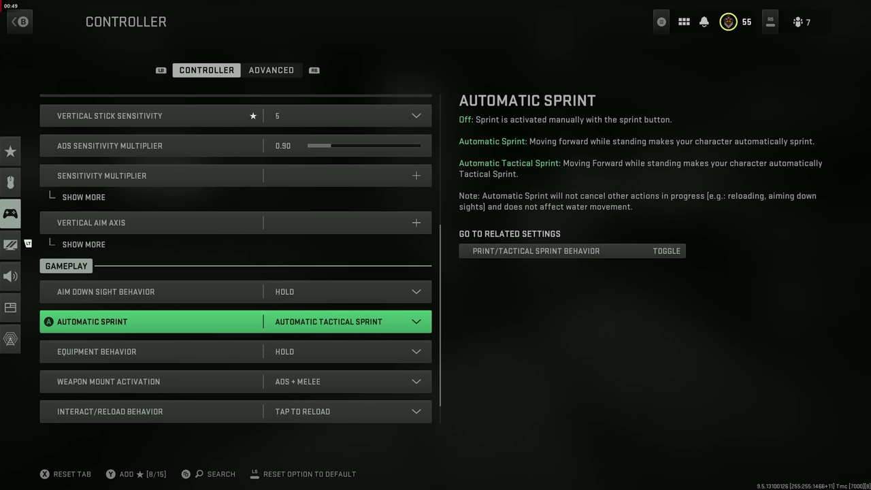
{"action": "key", "text": "Down"}
{"action": "key", "text": "Down"}
{"action": "key", "text": "Down"}
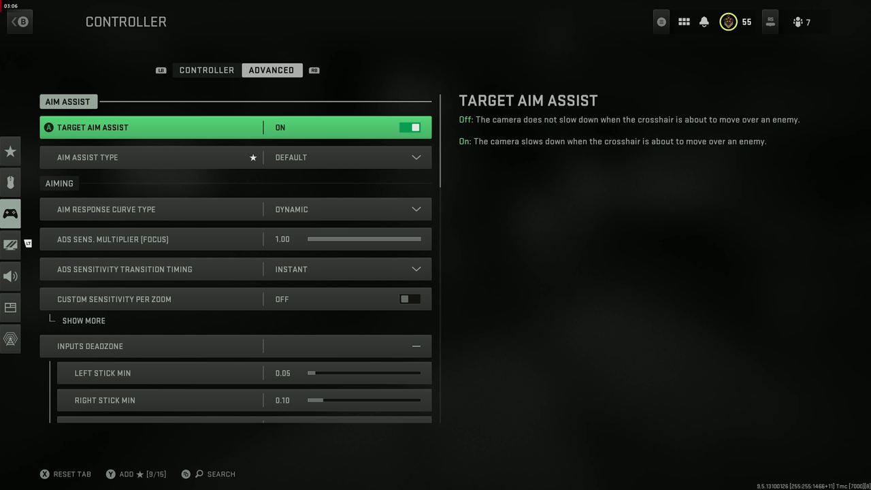
On the Advanced tab, scroll down past Aim Assist Type to Aim Response Curve Type (Dynamic)
{"action": "key", "text": "Down"}
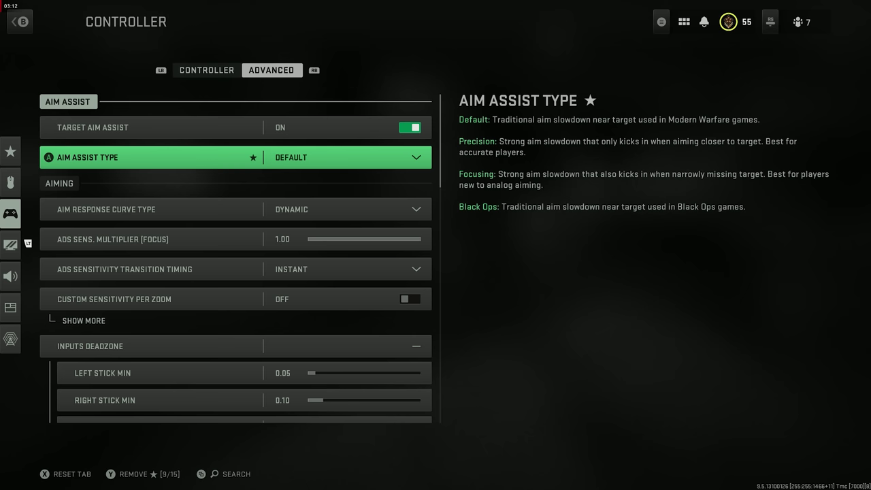
{"action": "key", "text": "Down"}
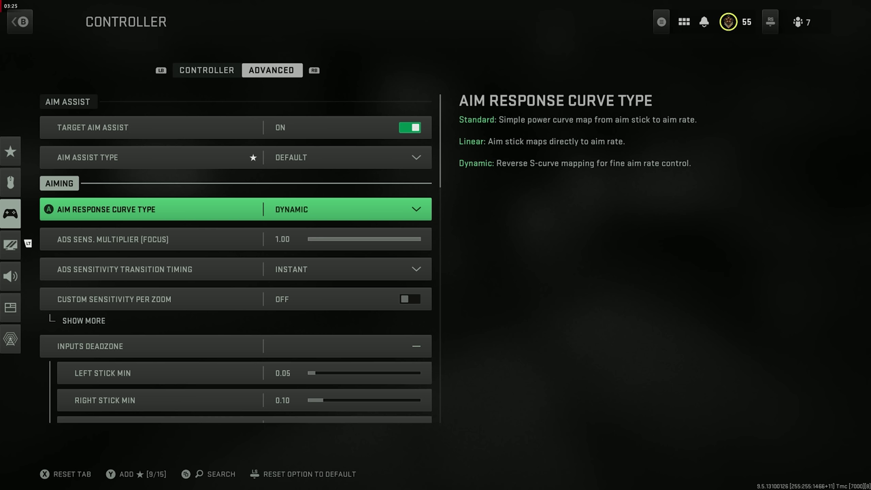
{"action": "key", "text": "Down"}
{"action": "key", "text": "Down"}
{"action": "key", "text": "Down"}
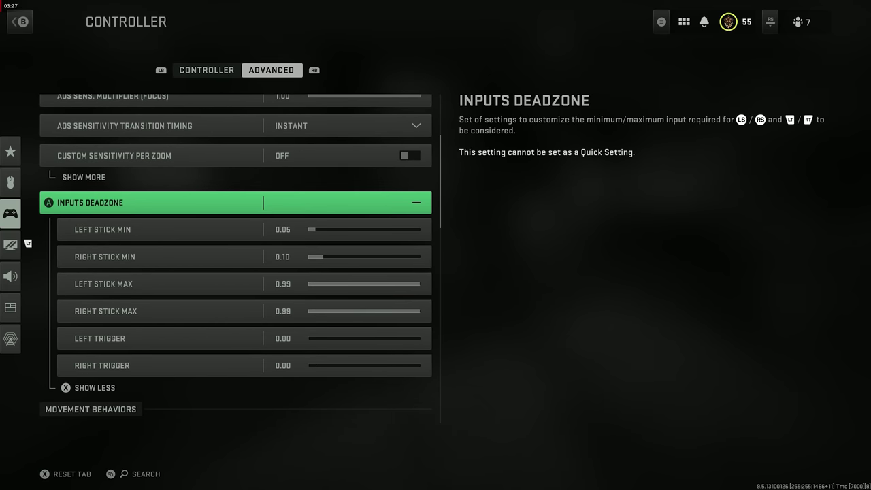
{"action": "key", "text": "Return"}
{"action": "key", "text": "Return"}
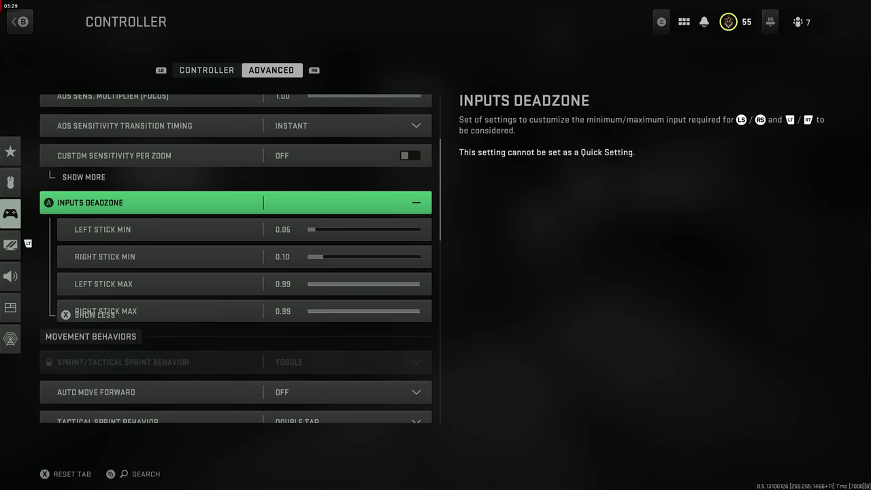
{"action": "key", "text": "Return"}
{"action": "key", "text": "Return"}
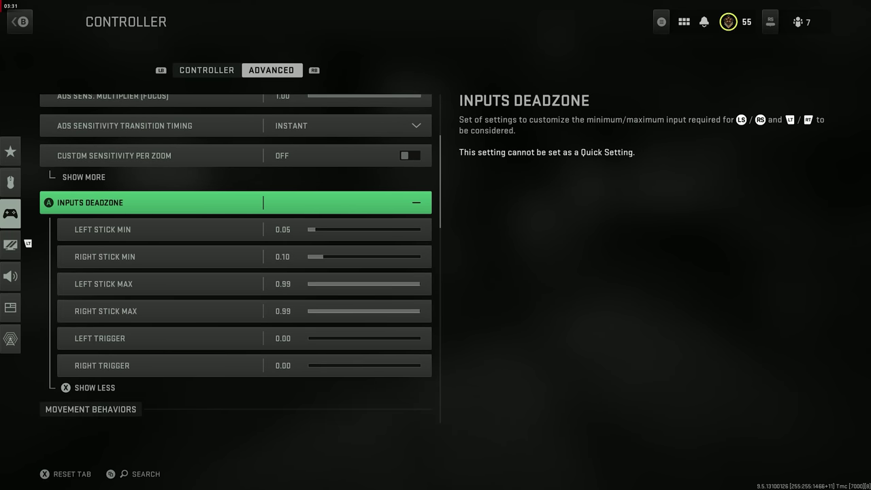
{"action": "key", "text": "Down"}
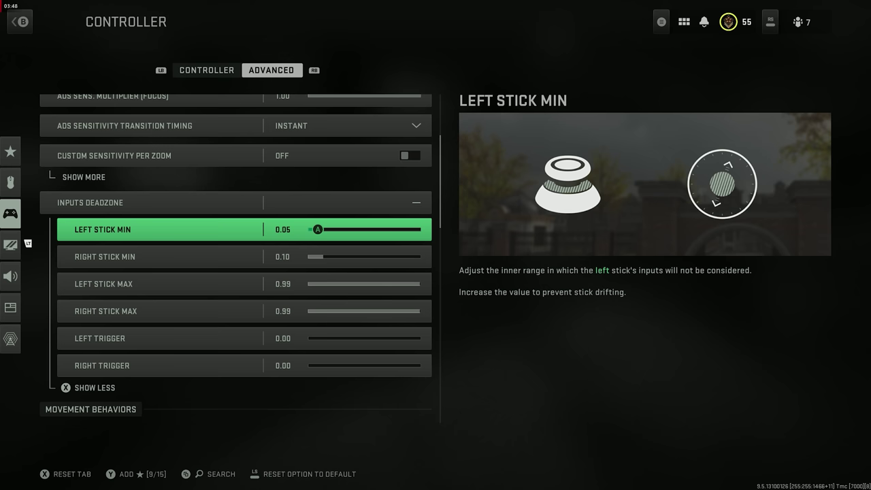
{"action": "left_click", "coordinate": [105, 257]}
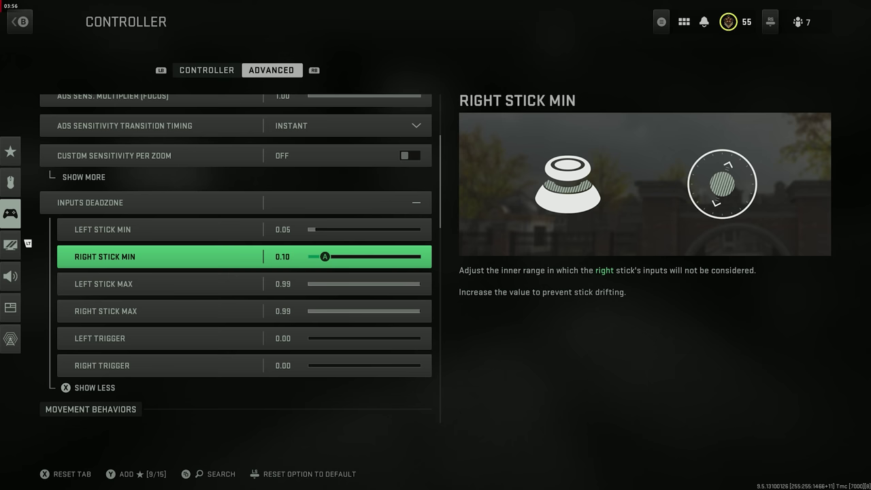
{"action": "key", "text": "Up"}
{"action": "key", "text": "Down"}
{"action": "key", "text": "Up"}
{"action": "key", "text": "Down"}
{"action": "key", "text": "Down"}
{"action": "key", "text": "Down"}
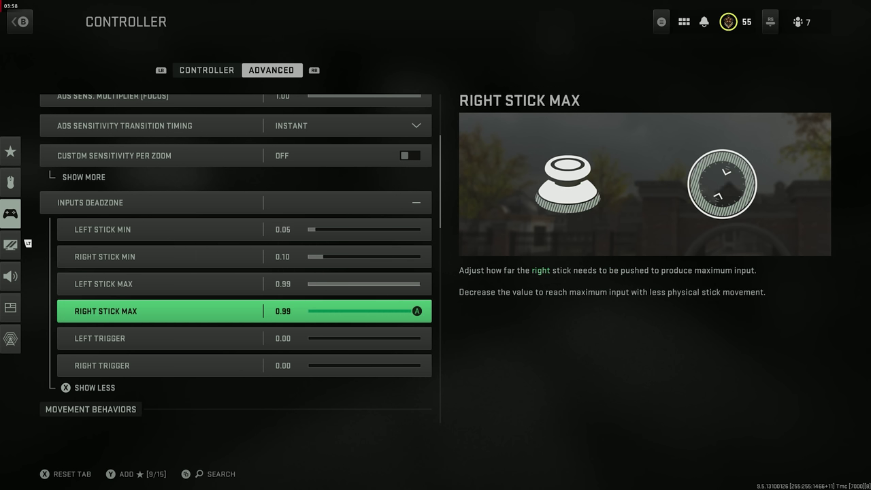
{"action": "key", "text": "Down"}
{"action": "key", "text": "Down"}
{"action": "key", "text": "Up"}
{"action": "key", "text": "Down"}
{"action": "key", "text": "Up"}
{"action": "key", "text": "Down"}
{"action": "key", "text": "Up"}
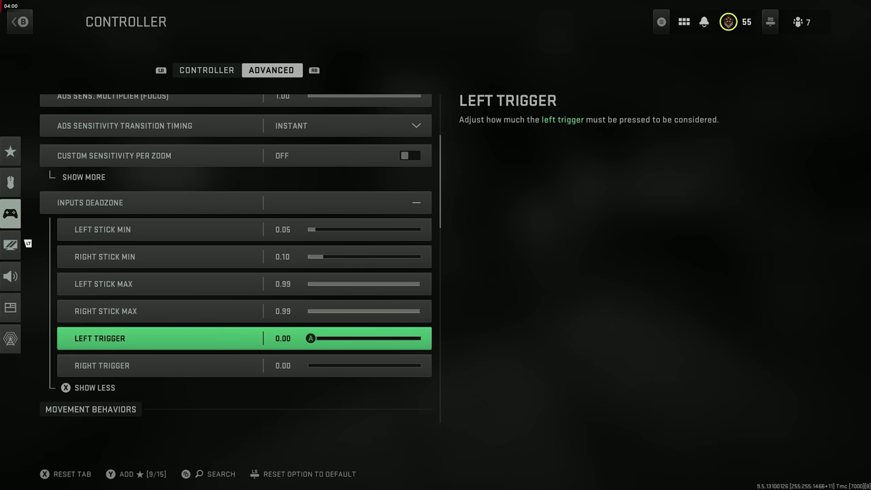
{"action": "key", "text": "Down"}
{"action": "key", "text": "Up"}
{"action": "key", "text": "Return"}
{"action": "key", "text": "Right"}
{"action": "key", "text": "Right"}
{"action": "key", "text": "Right"}
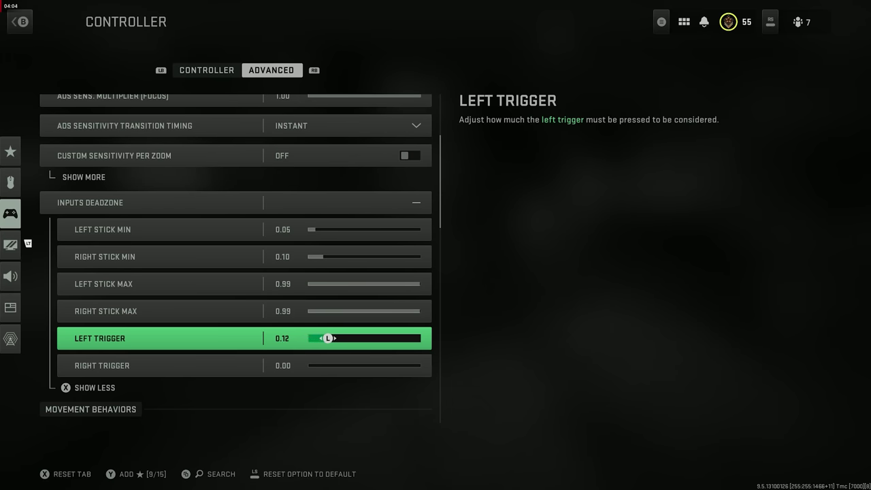
{"action": "key", "text": "Left"}
{"action": "key", "text": "Left"}
{"action": "key", "text": "Left"}
{"action": "key", "text": "Left"}
{"action": "key", "text": "Left"}
{"action": "key", "text": "Left"}
{"action": "key", "text": "Return"}
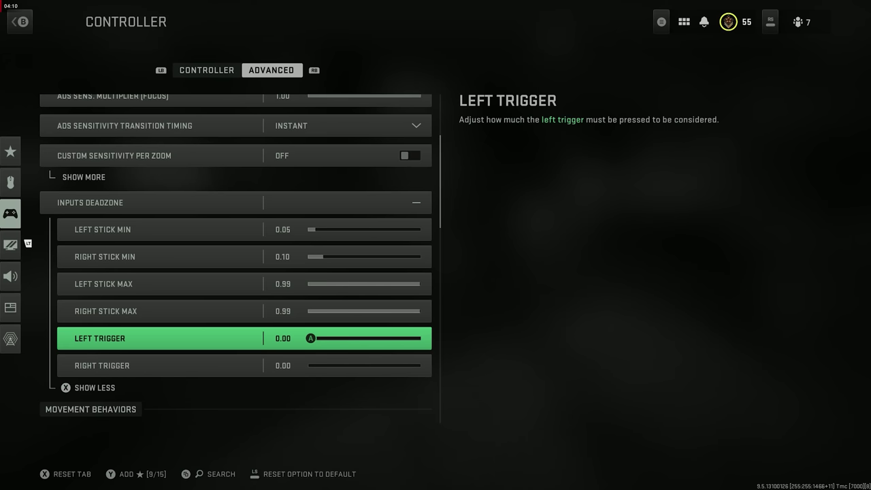
Collapse the deadzone group and review the Tactical Sprint Behavior and Grounded Mantle movement settings
{"action": "key", "text": "Escape"}
{"action": "key", "text": "Down"}
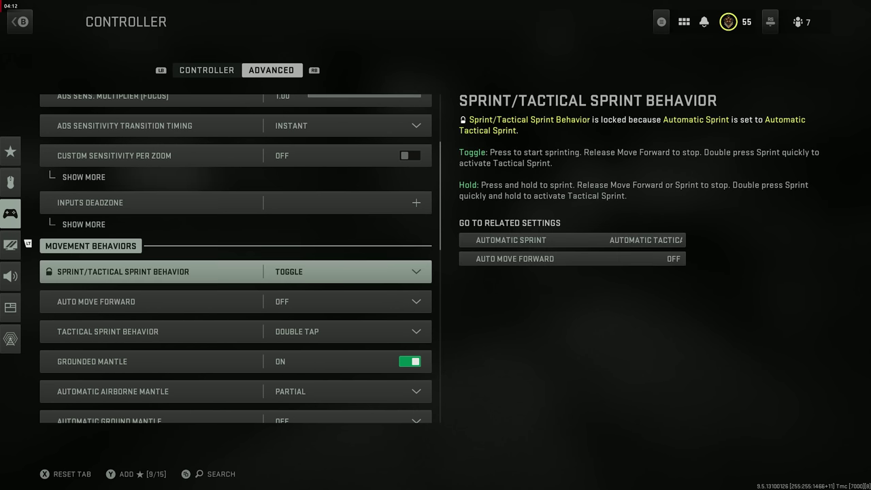
{"action": "key", "text": "Down"}
{"action": "key", "text": "Down"}
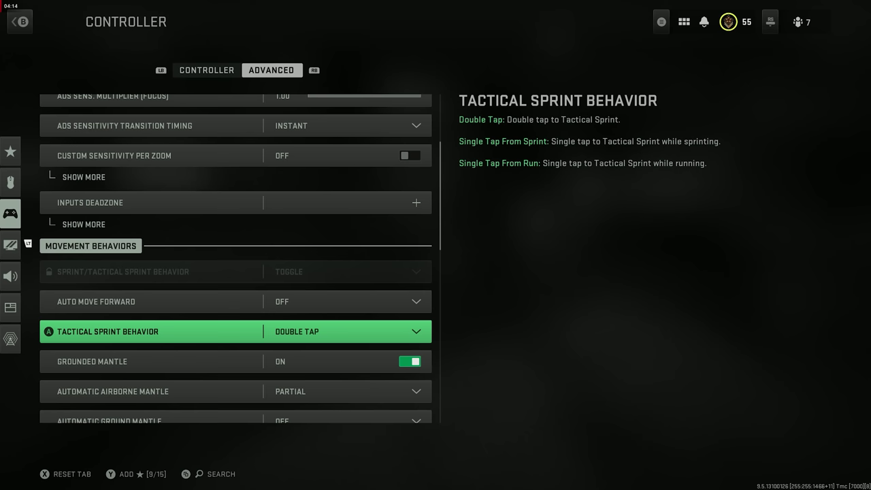
{"action": "key", "text": "Up"}
{"action": "key", "text": "Down"}
{"action": "key", "text": "Up"}
{"action": "key", "text": "Down"}
{"action": "key", "text": "Down"}
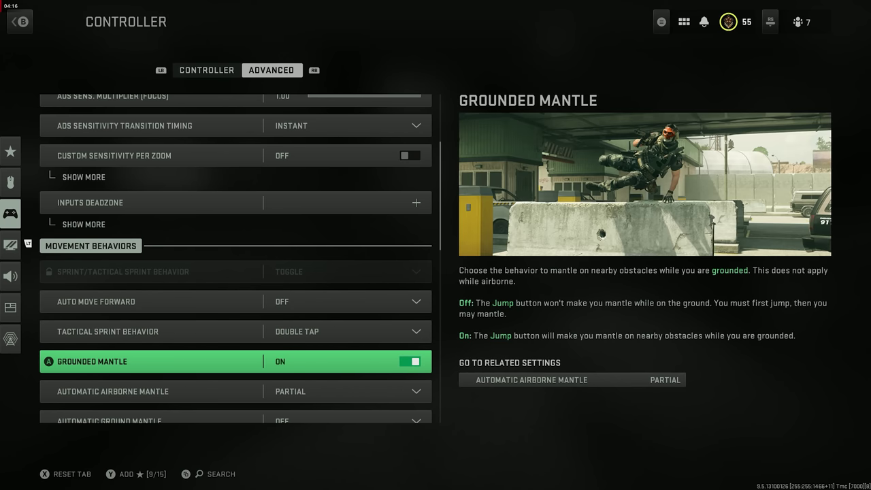
{"action": "key", "text": "Down"}
{"action": "key", "text": "Down"}
{"action": "key", "text": "Up"}
{"action": "key", "text": "Up"}
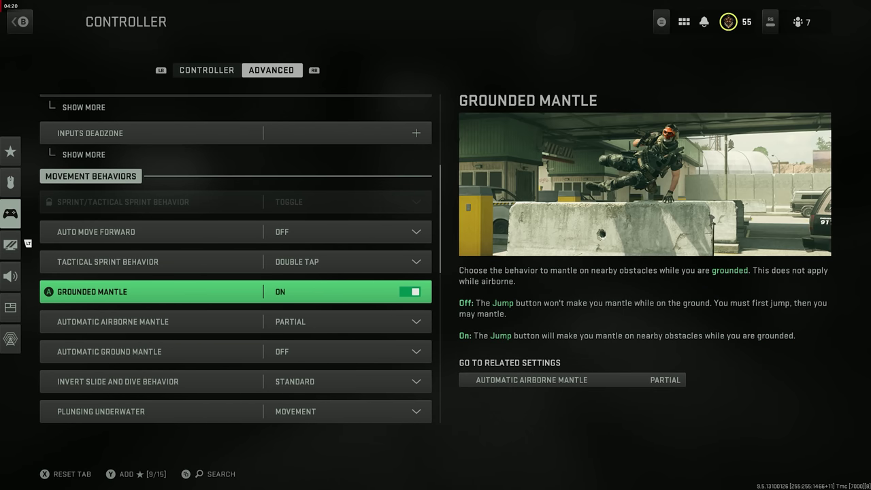
Review the slide, dive, Door Bash, Parachute Auto-Deploy, Combat and Vehicle behavior options
{"action": "key", "text": "Down"}
{"action": "key", "text": "Down"}
{"action": "key", "text": "Down"}
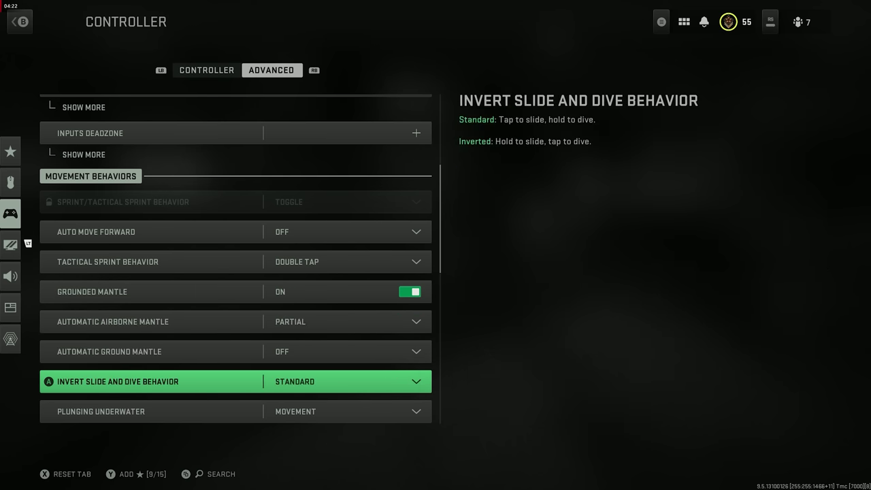
{"action": "key", "text": "Up"}
{"action": "key", "text": "Up"}
{"action": "key", "text": "Down"}
{"action": "key", "text": "Down"}
{"action": "key", "text": "Down"}
{"action": "key", "text": "Down"}
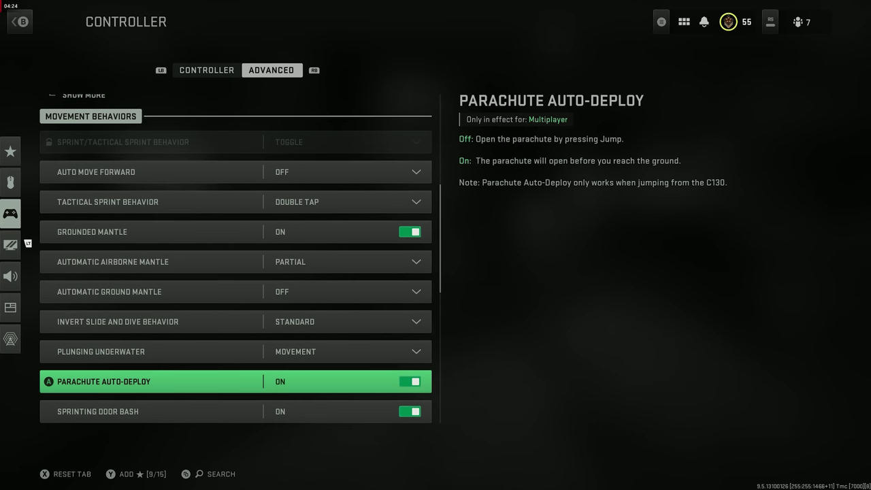
{"action": "key", "text": "Down"}
{"action": "key", "text": "Up"}
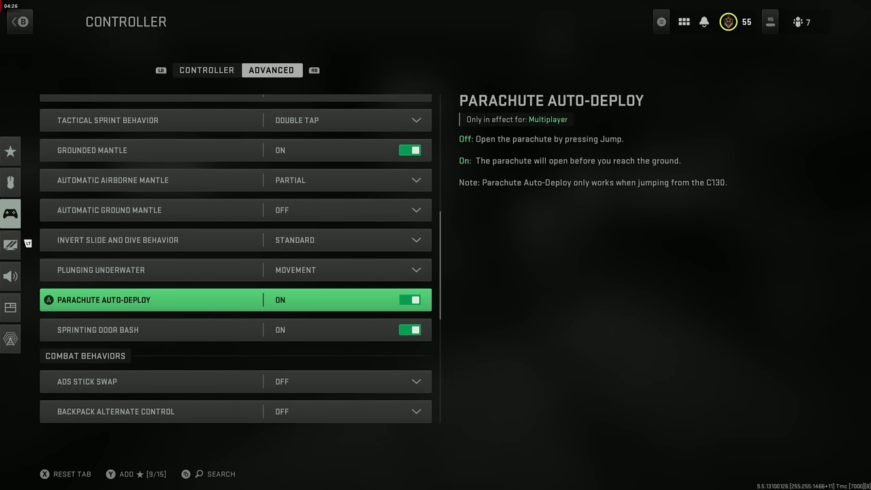
{"action": "key", "text": "Down"}
{"action": "key", "text": "Down"}
{"action": "key", "text": "Down"}
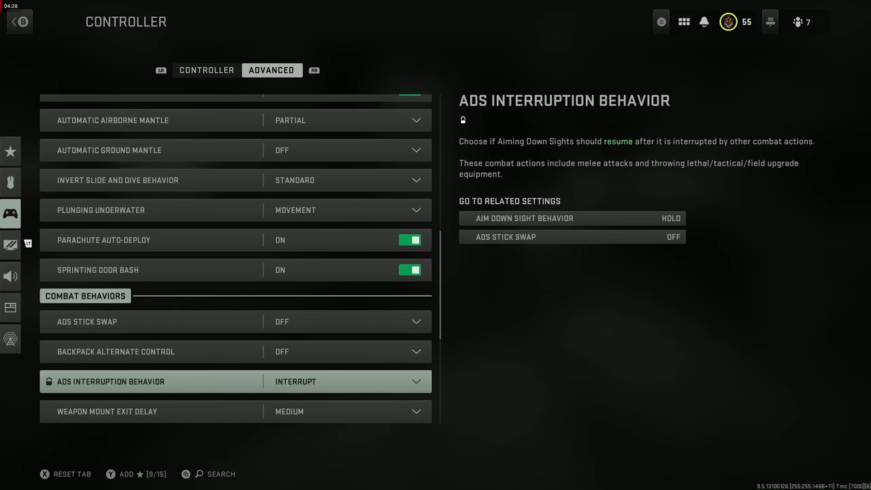
{"action": "key", "text": "Down"}
{"action": "key", "text": "Down"}
{"action": "key", "text": "Down"}
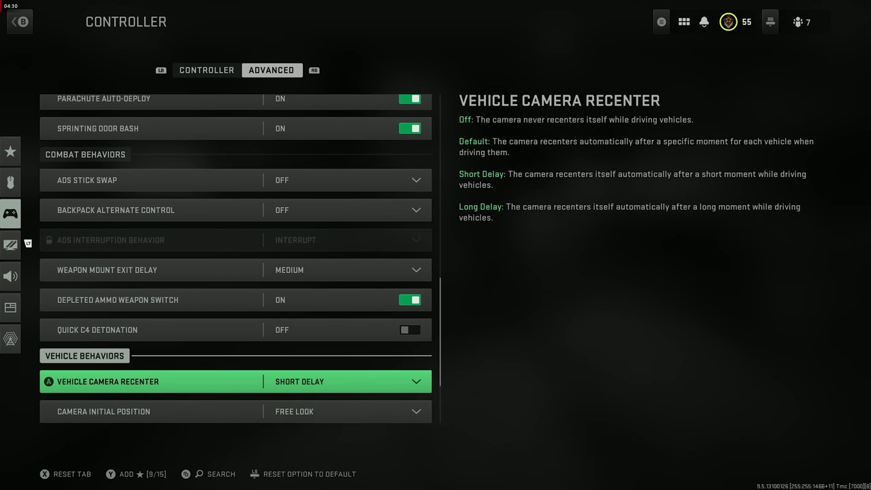
{"action": "key", "text": "Down"}
{"action": "key", "text": "Down"}
{"action": "key", "text": "Down"}
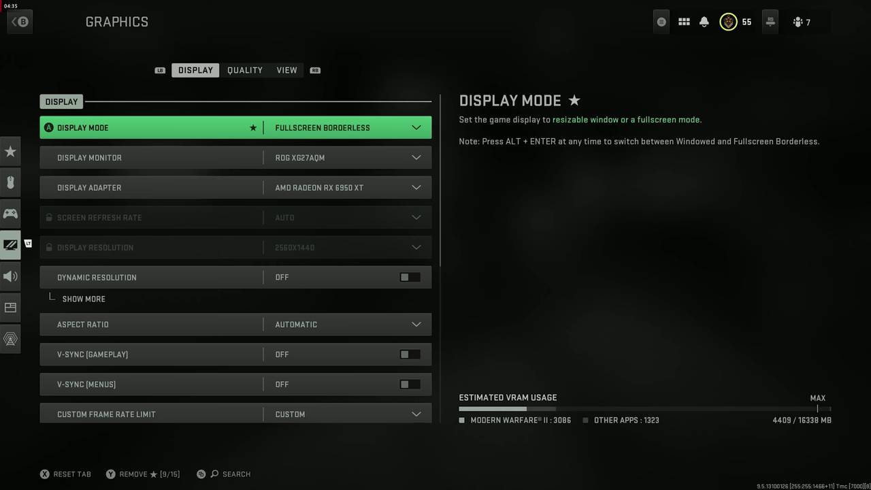
Keep Display Mode at Fullscreen Borderless after looking at Fullscreen Exclusive
{"action": "key", "text": "Return"}
{"action": "key", "text": "Up"}
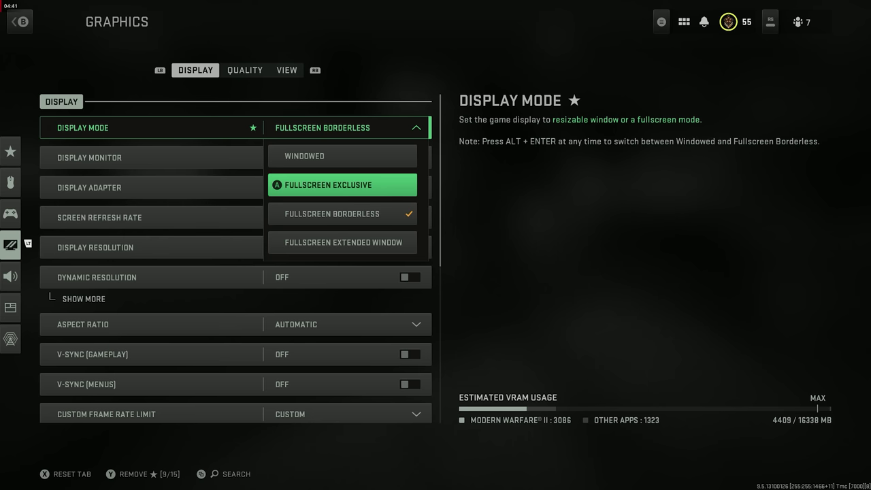
{"action": "key", "text": "Down"}
{"action": "key", "text": "Up"}
{"action": "key", "text": "Escape"}
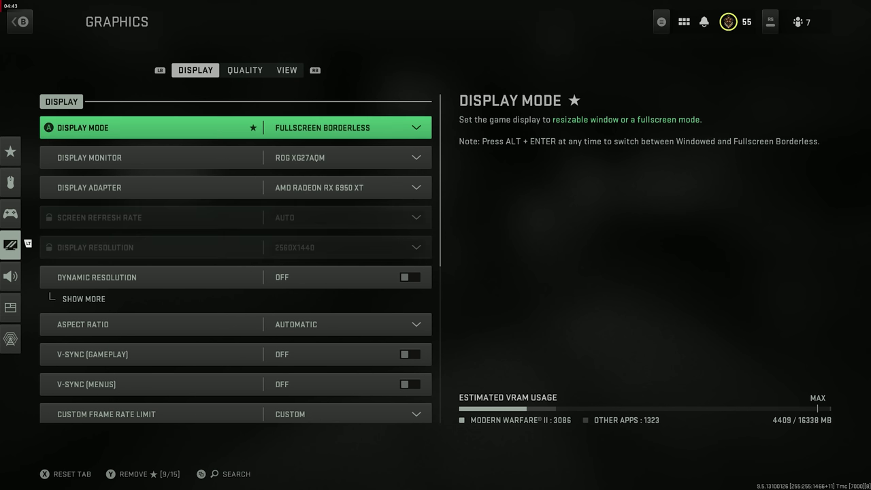
Check Display Monitor, Aspect Ratio and the Gameplay and Menu Custom Frame Rate Limits
{"action": "key", "text": "Down"}
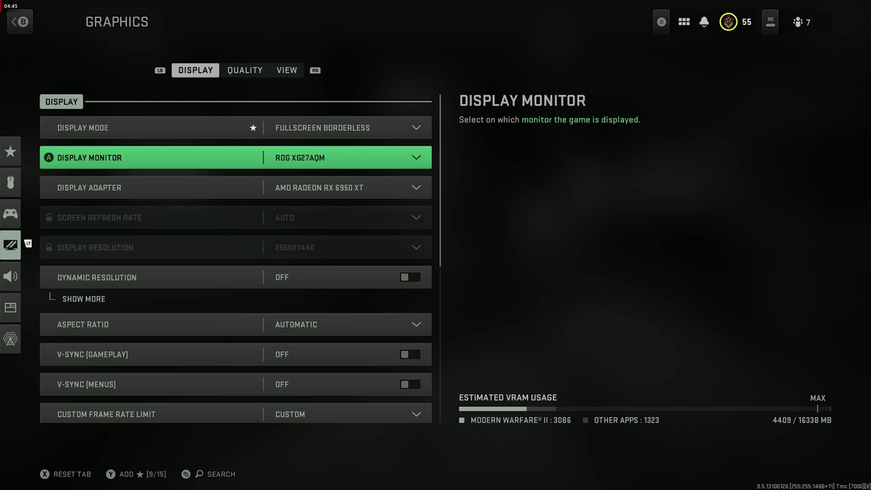
{"action": "key", "text": "Down"}
{"action": "key", "text": "Down"}
{"action": "key", "text": "Down"}
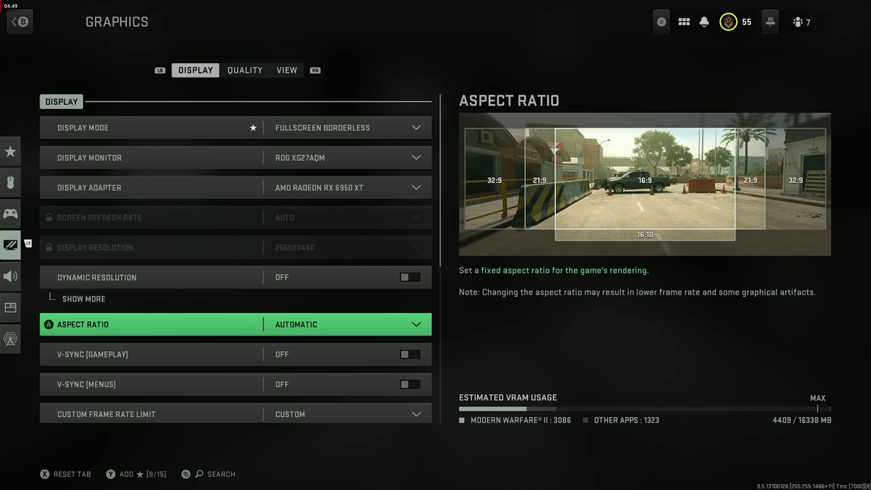
{"action": "key", "text": "Down"}
{"action": "key", "text": "Down"}
{"action": "key", "text": "Down"}
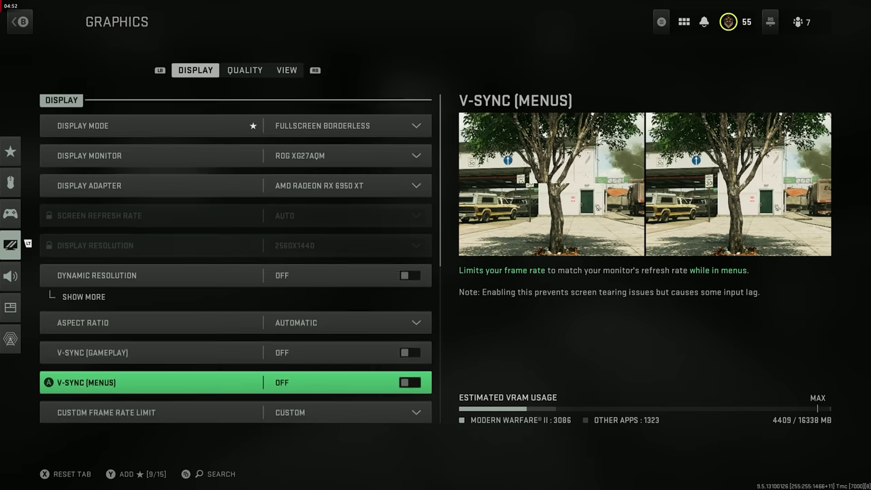
{"action": "key", "text": "x"}
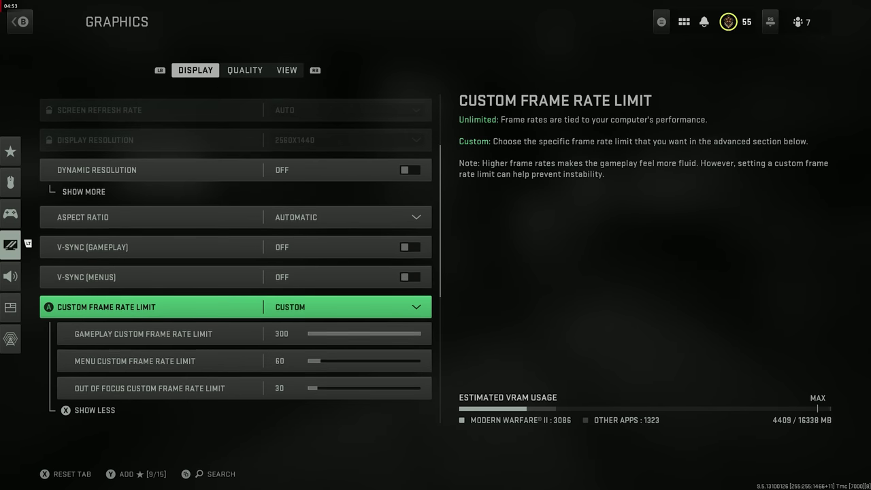
{"action": "key", "text": "Down"}
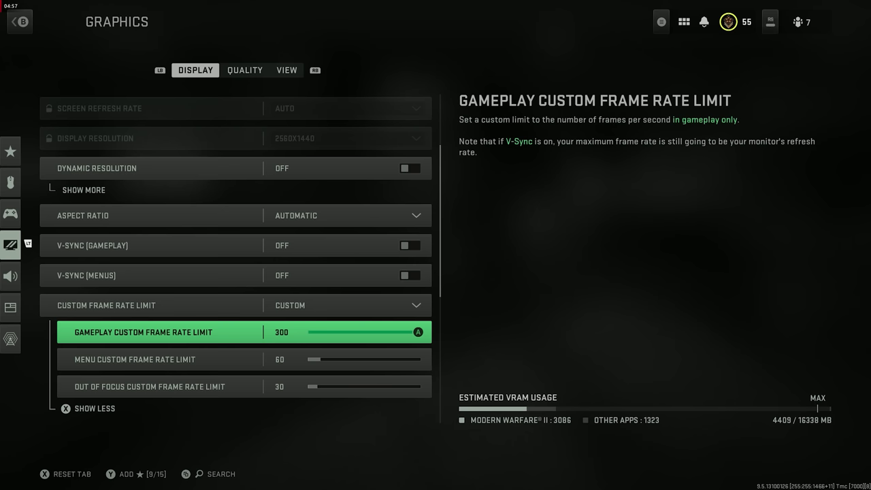
{"action": "key", "text": "Down"}
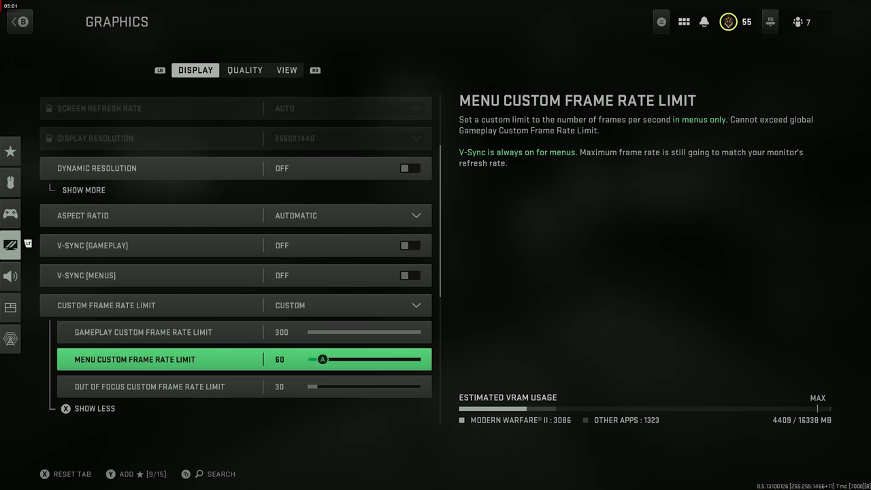
{"action": "key", "text": "Escape"}
{"action": "key", "text": "Return"}
Scroll past Shaders Optimization, Constrain Mouse and HDR, then go to graphics Quality settings
{"action": "key", "text": "Down"}
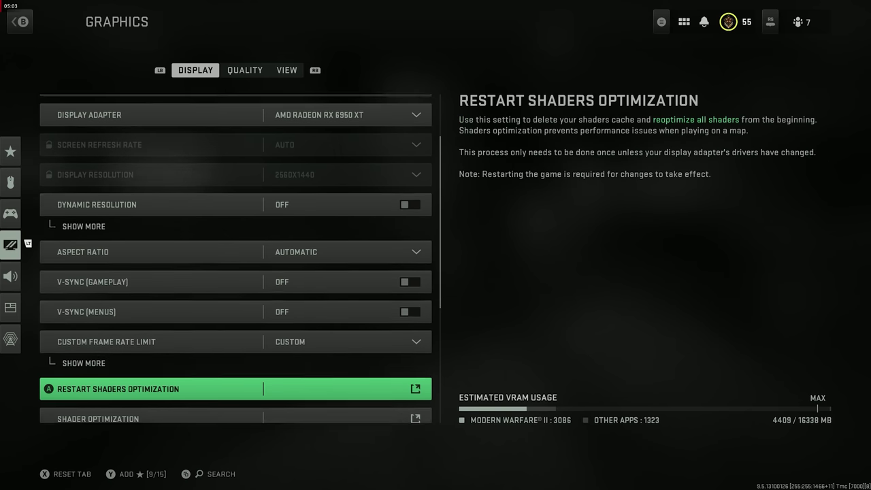
{"action": "key", "text": "Down"}
{"action": "key", "text": "Down"}
{"action": "key", "text": "Down"}
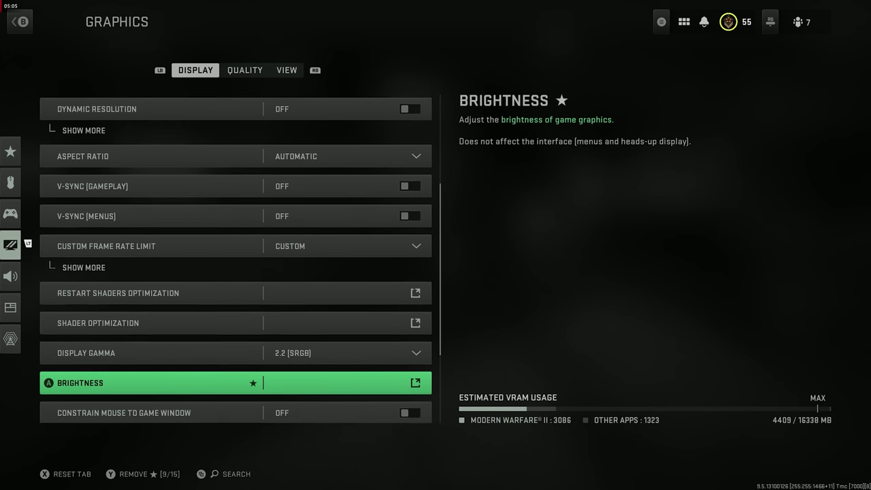
{"action": "key", "text": "Down"}
{"action": "key", "text": "Down"}
{"action": "key", "text": "Up"}
{"action": "key", "text": "Down"}
{"action": "key", "text": "Down"}
{"action": "key", "text": "Down"}
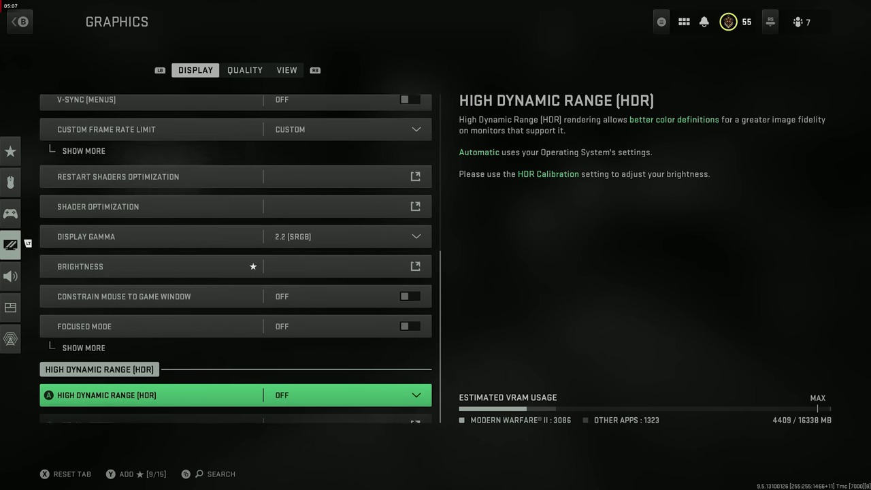
{"action": "key", "text": "Down"}
{"action": "key", "text": "e"}
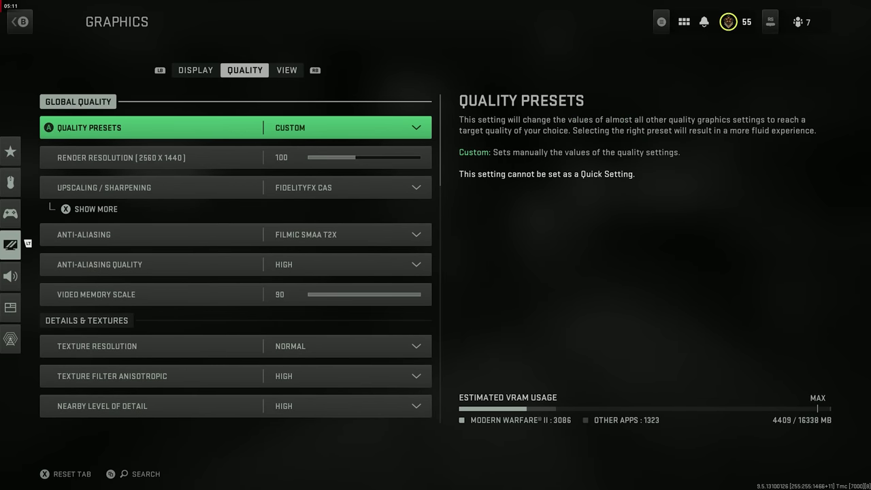
Under Upscaling / Sharpening, raise FidelityFX CAS Strength from 65 to 80, then collapse it
{"action": "key", "text": "Down"}
{"action": "key", "text": "Down"}
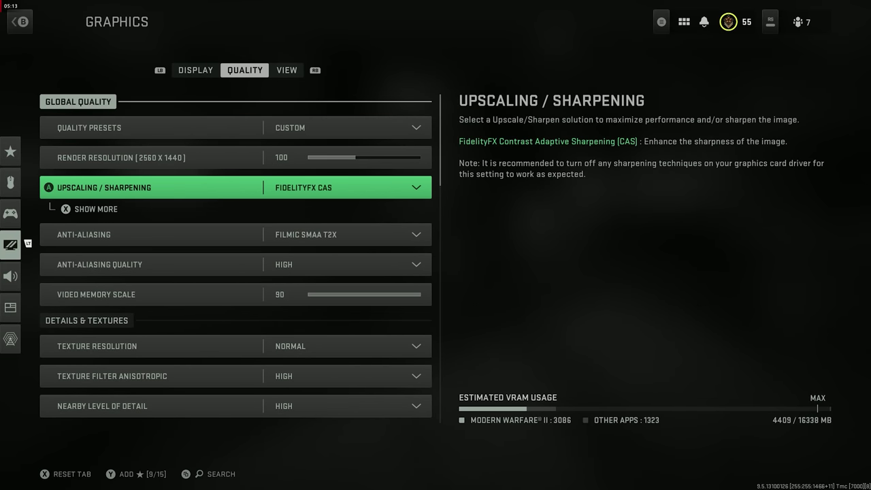
{"action": "key", "text": "x"}
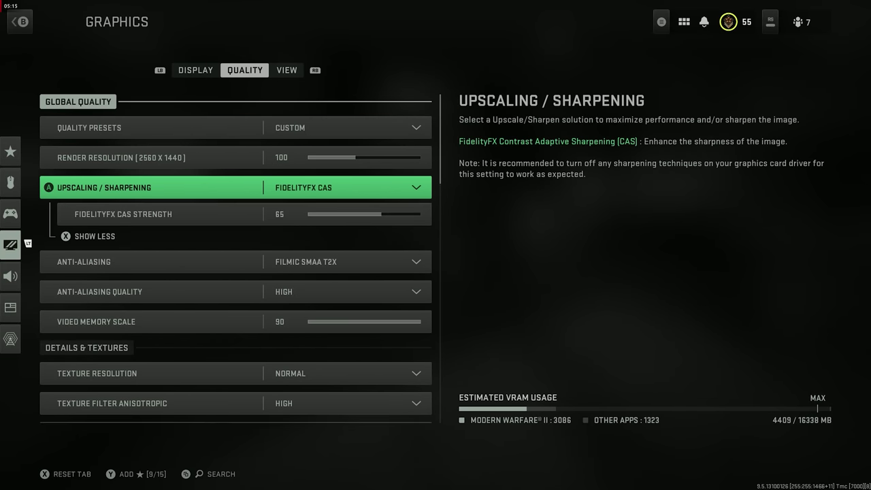
{"action": "key", "text": "Down"}
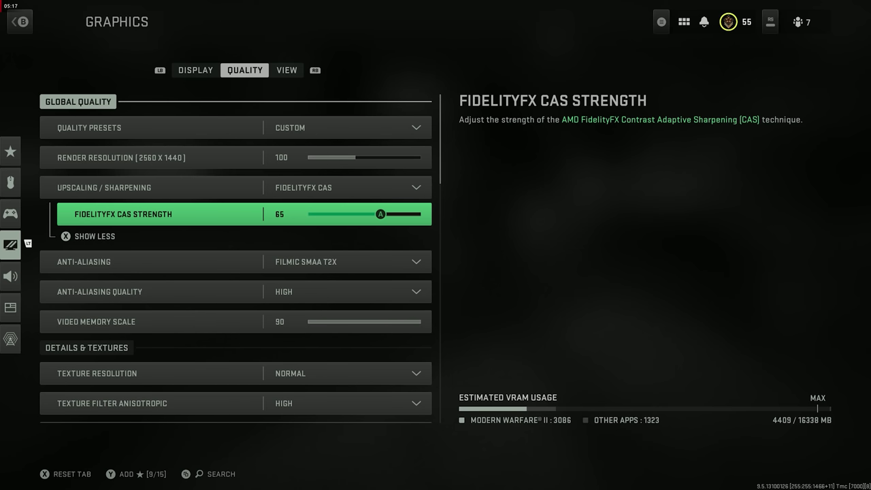
{"action": "key", "text": "Right"}
{"action": "key", "text": "Right"}
{"action": "key", "text": "Right"}
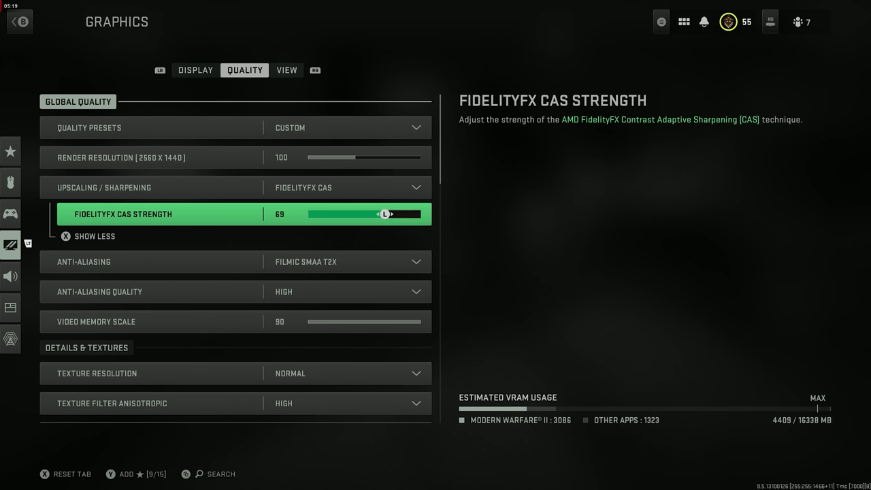
{"action": "key", "text": "Right"}
{"action": "key", "text": "Right"}
{"action": "key", "text": "Right"}
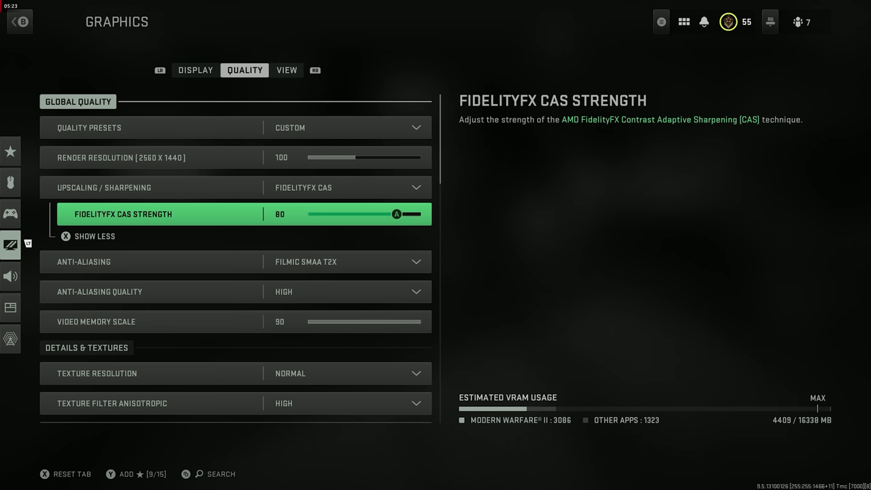
{"action": "key", "text": "Up"}
{"action": "key", "text": "Down"}
{"action": "key", "text": "Up"}
{"action": "key", "text": "Down"}
{"action": "key", "text": "Up"}
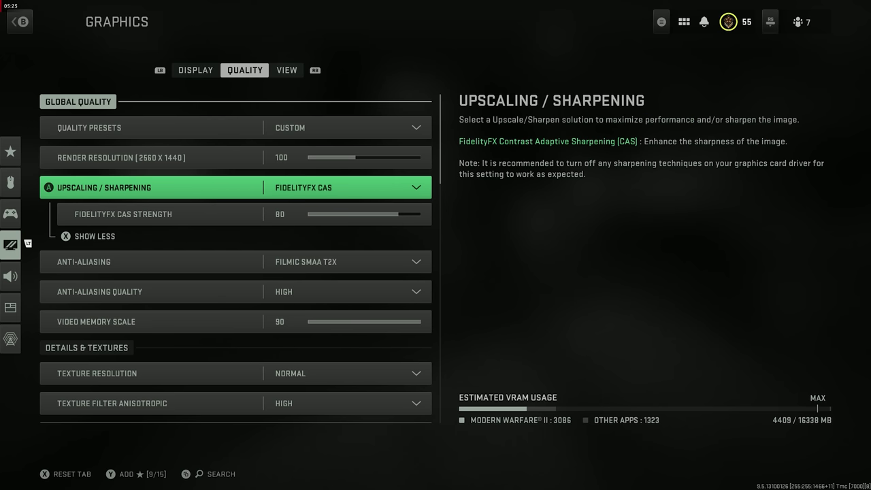
{"action": "key", "text": "x"}
{"action": "key", "text": "Down"}
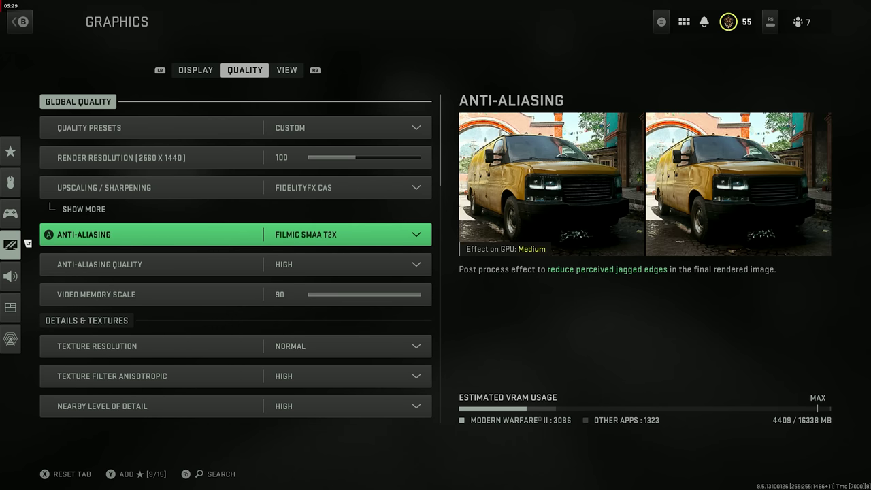
{"action": "key", "text": "Down"}
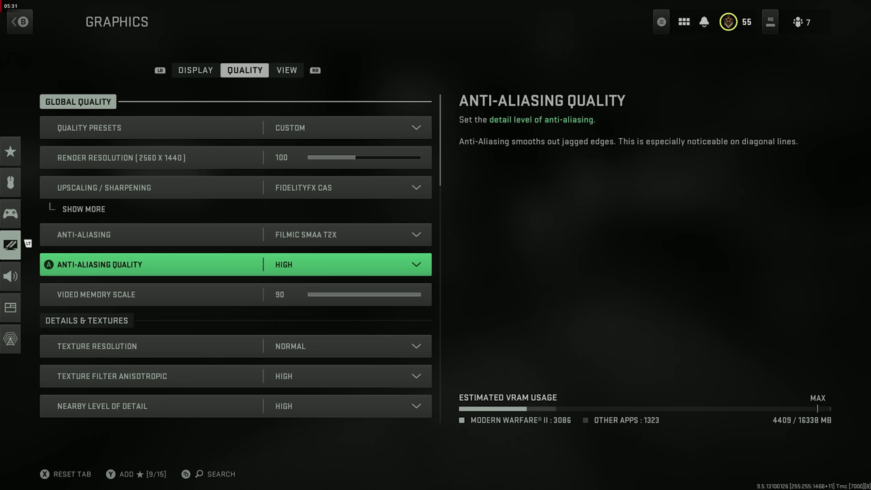
{"action": "key", "text": "Down"}
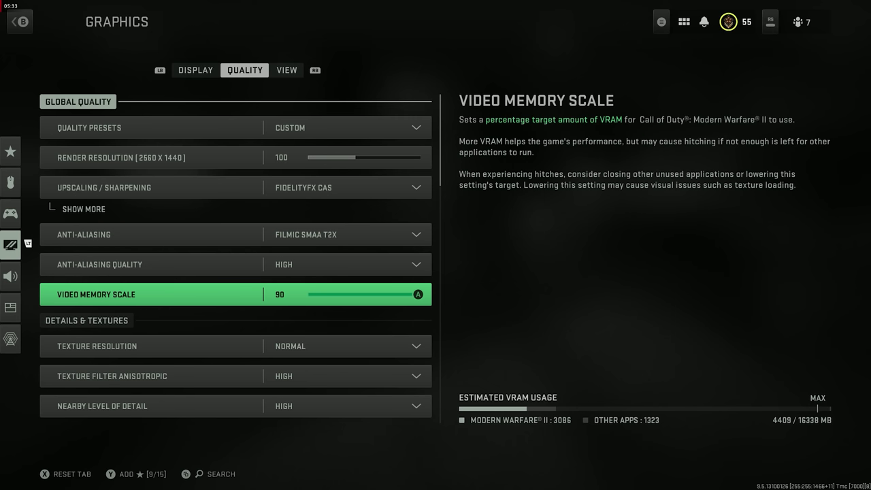
{"action": "key", "text": "Down"}
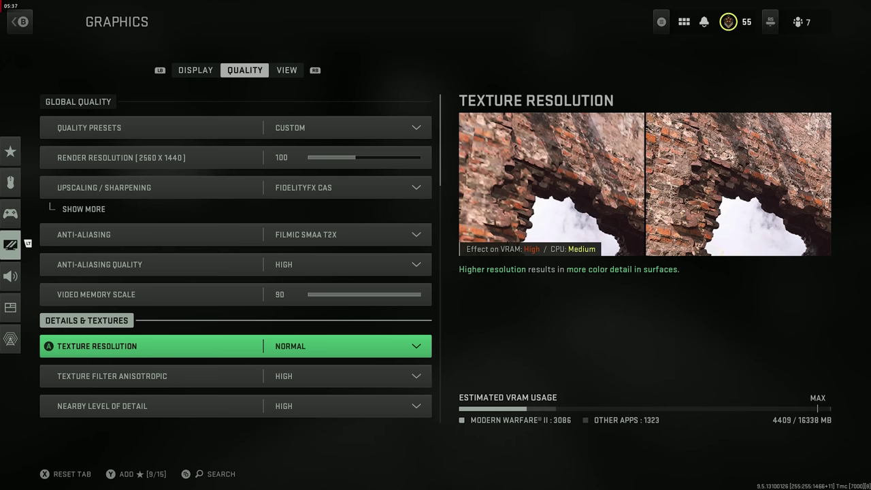
{"action": "key", "text": "Down"}
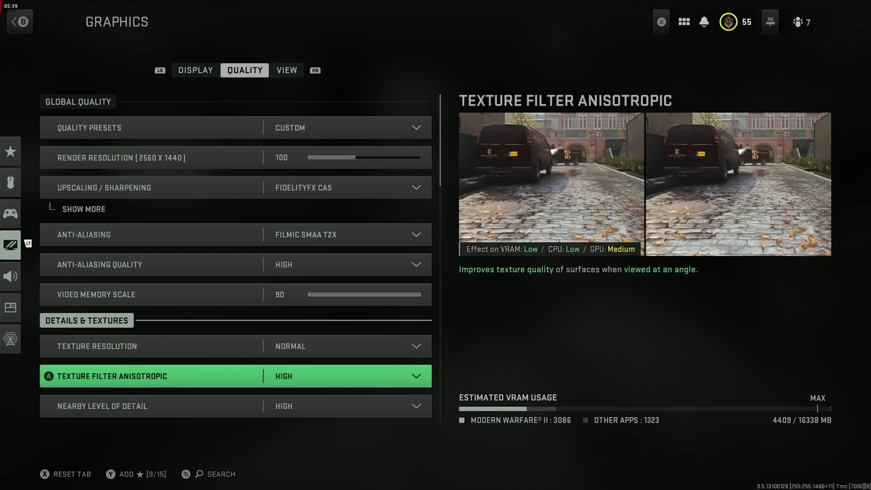
{"action": "key", "text": "Down"}
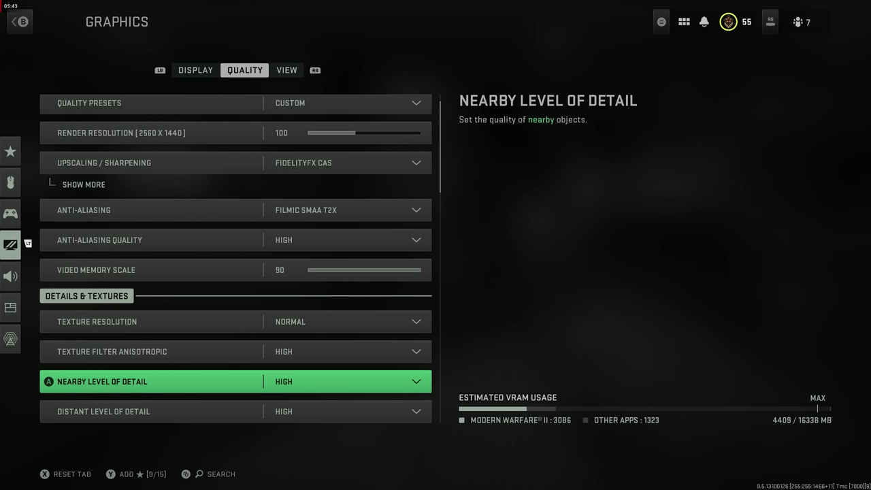
{"action": "key", "text": "Down"}
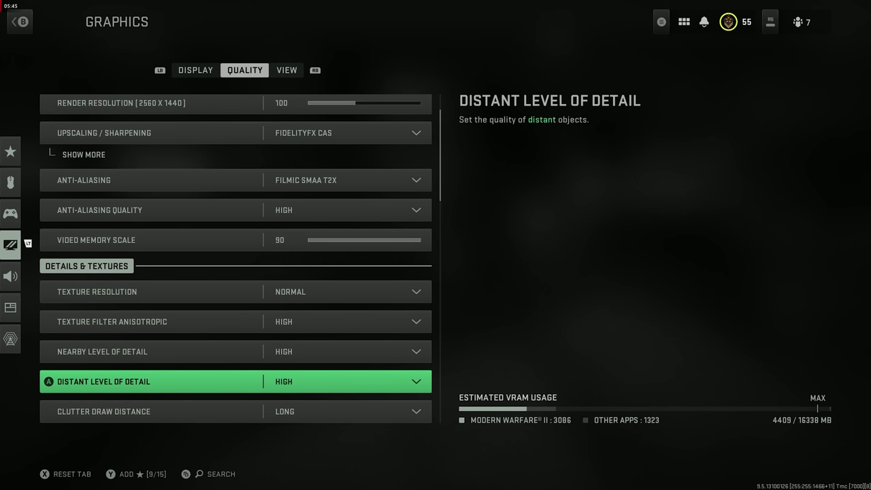
{"action": "key", "text": "Return"}
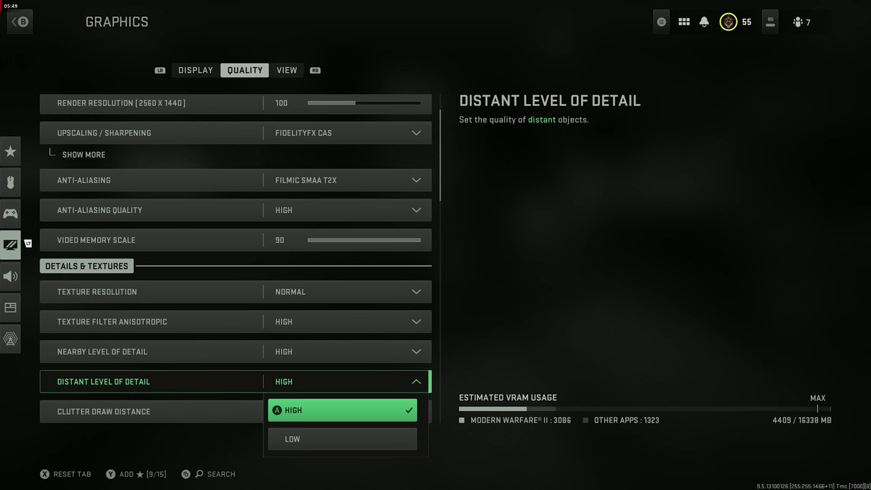
{"action": "key", "text": "Down"}
{"action": "key", "text": "Up"}
{"action": "key", "text": "Return"}
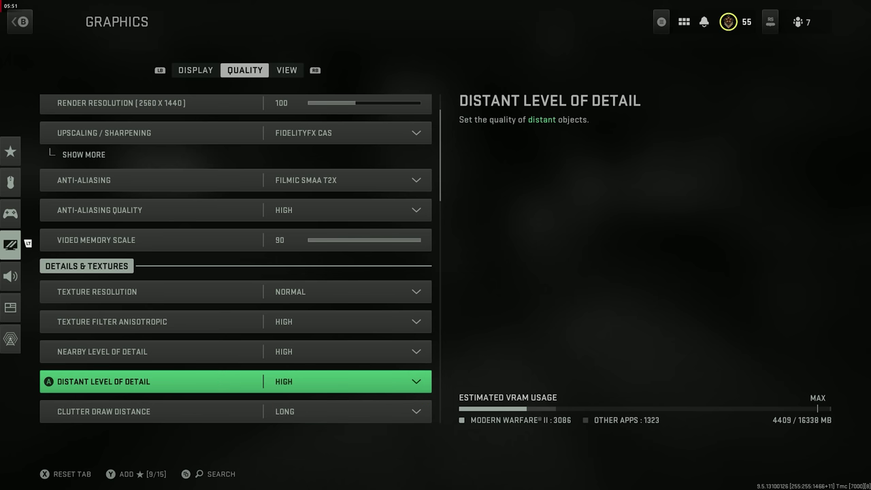
{"action": "key", "text": "Down"}
{"action": "key", "text": "Down"}
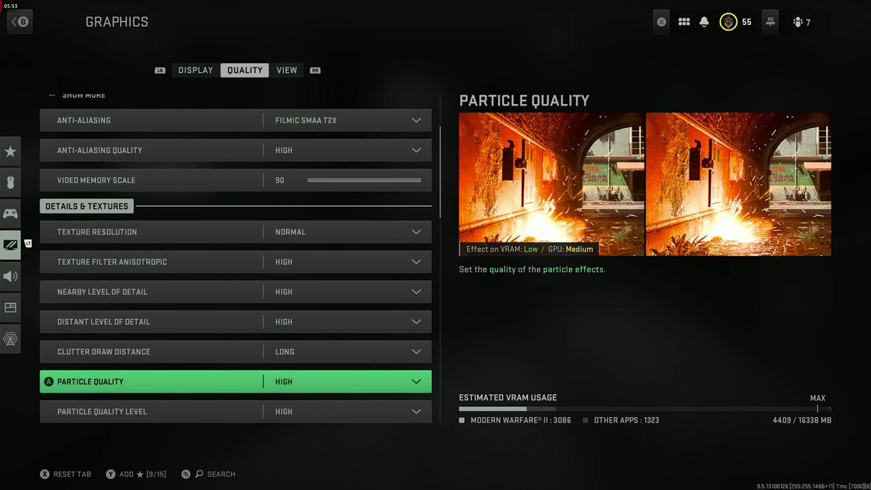
{"action": "key", "text": "Down"}
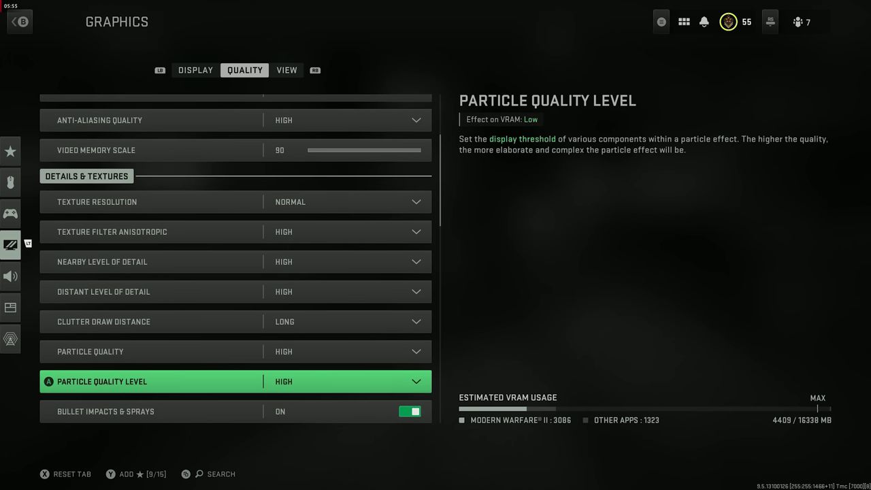
{"action": "key", "text": "Down"}
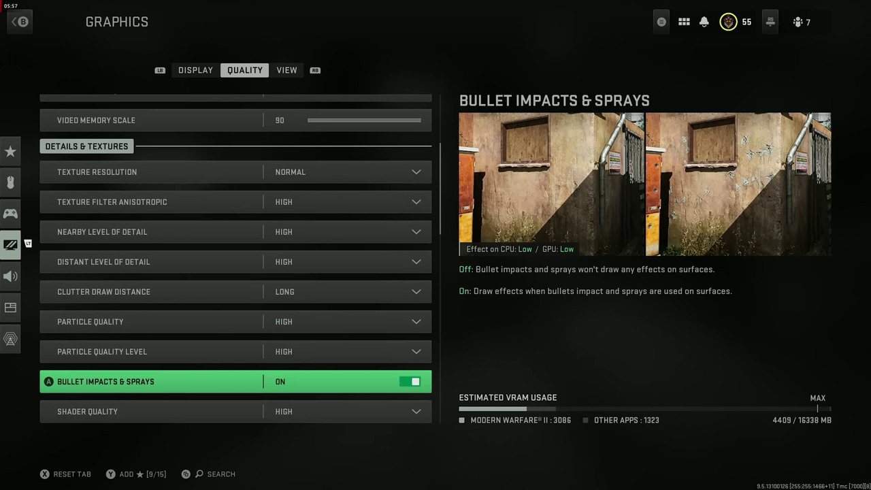
{"action": "key", "text": "Down"}
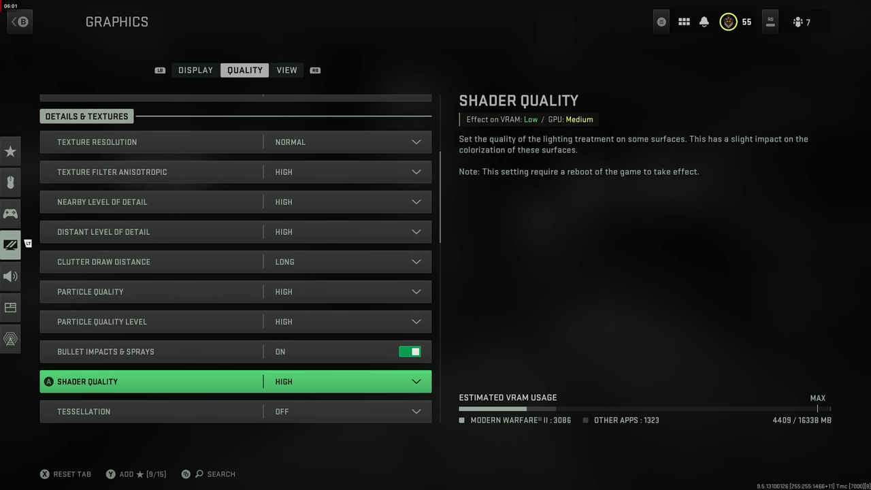
{"action": "key", "text": "Down"}
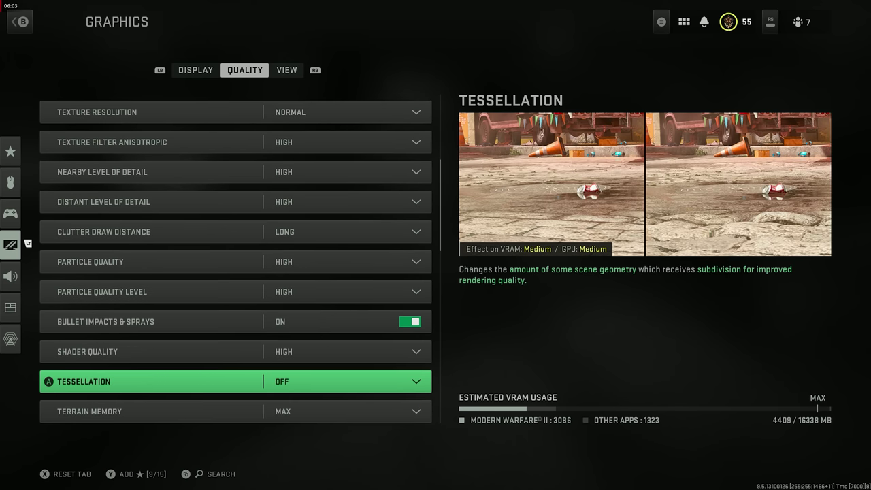
{"action": "key", "text": "Down"}
{"action": "key", "text": "Down"}
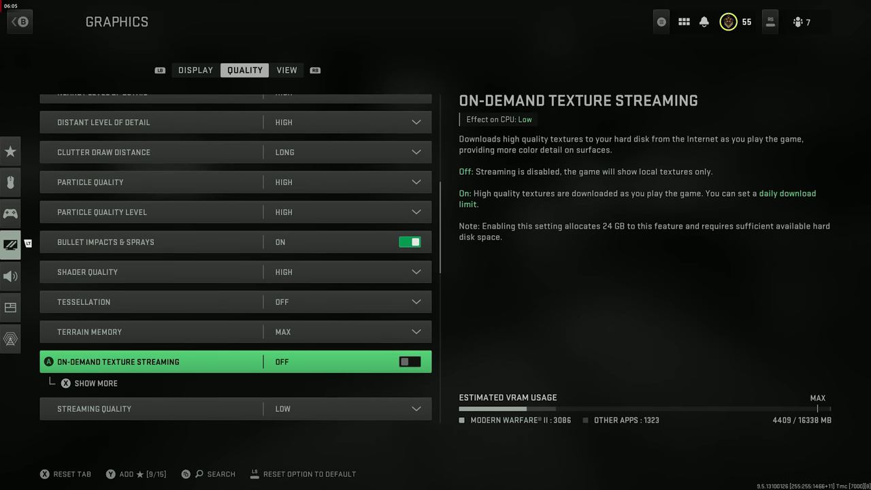
{"action": "key", "text": "Down"}
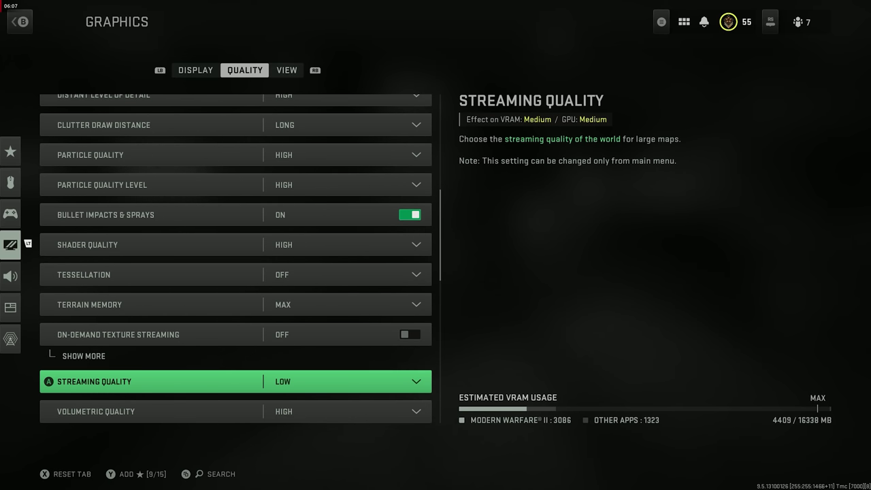
{"action": "key", "text": "Down"}
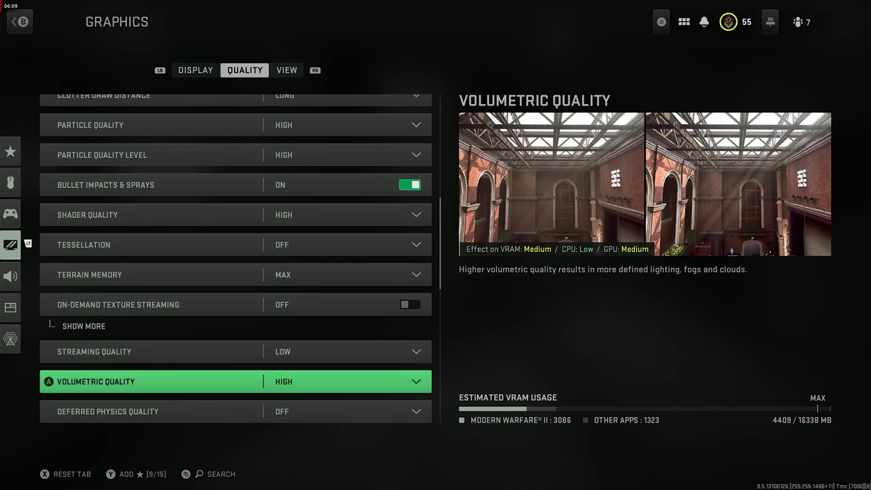
{"action": "key", "text": "Down"}
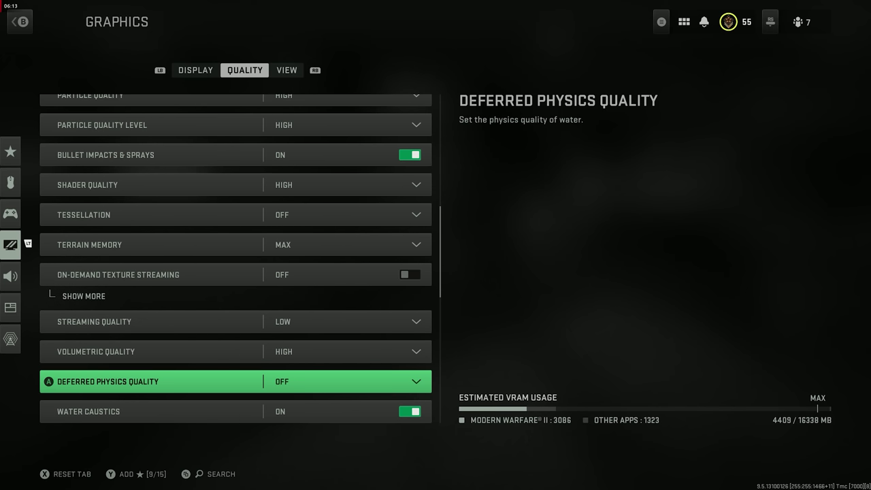
{"action": "key", "text": "Down"}
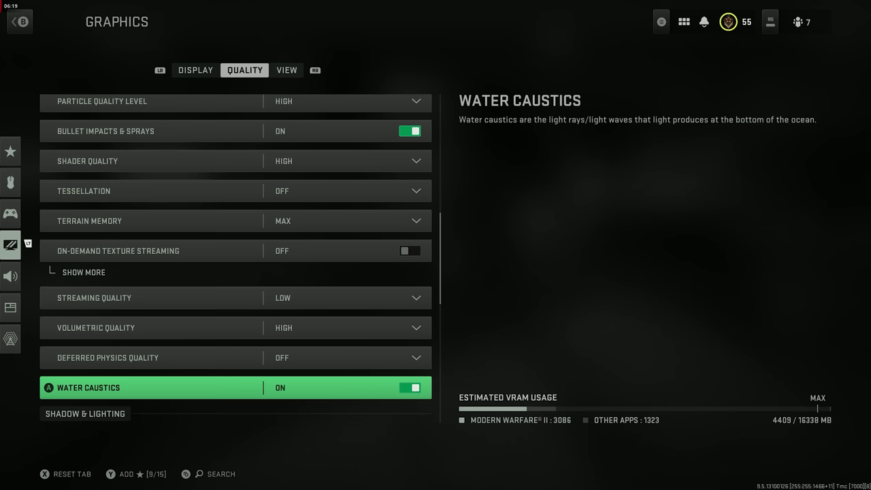
{"action": "key", "text": "Return"}
{"action": "key", "text": "Return"}
{"action": "key", "text": "Return"}
{"action": "key", "text": "Return"}
{"action": "key", "text": "Down"}
{"action": "key", "text": "Down"}
{"action": "key", "text": "Up"}
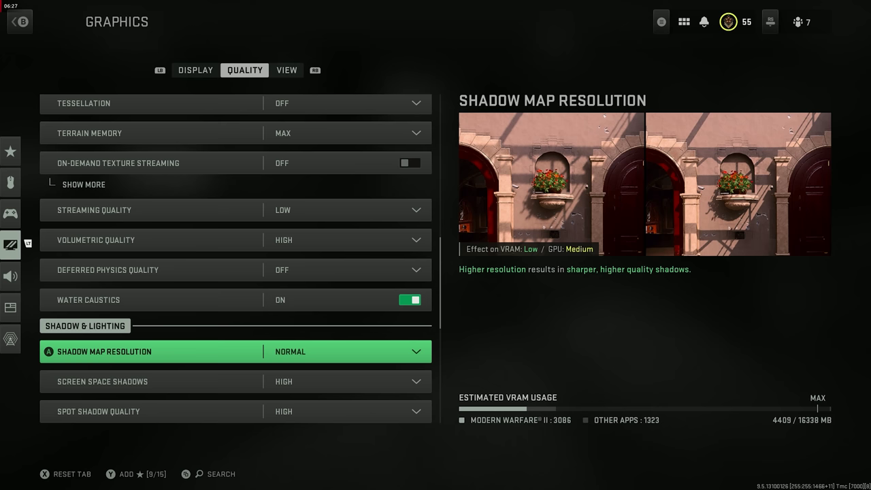
{"action": "key", "text": "Down"}
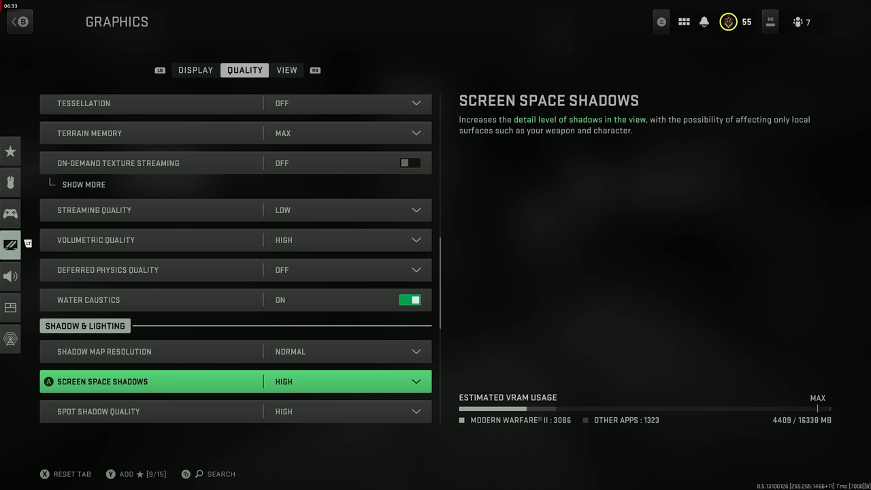
{"action": "key", "text": "Down"}
{"action": "key", "text": "Down"}
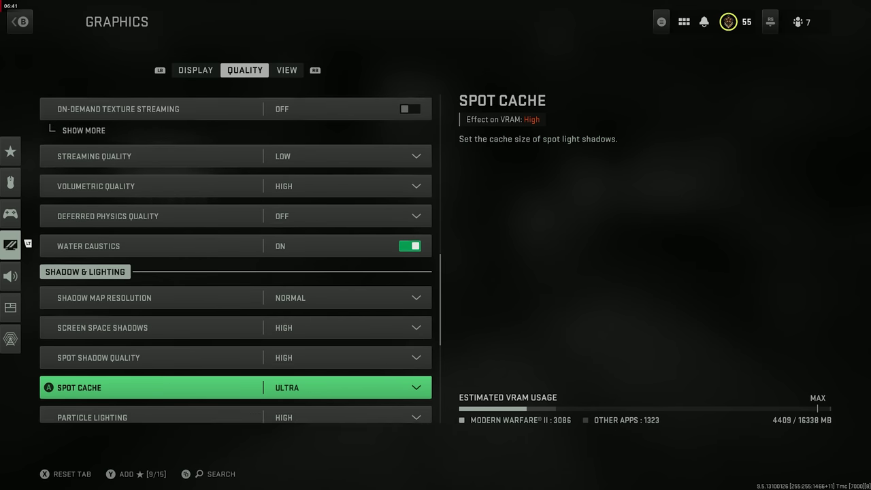
{"action": "key", "text": "Down"}
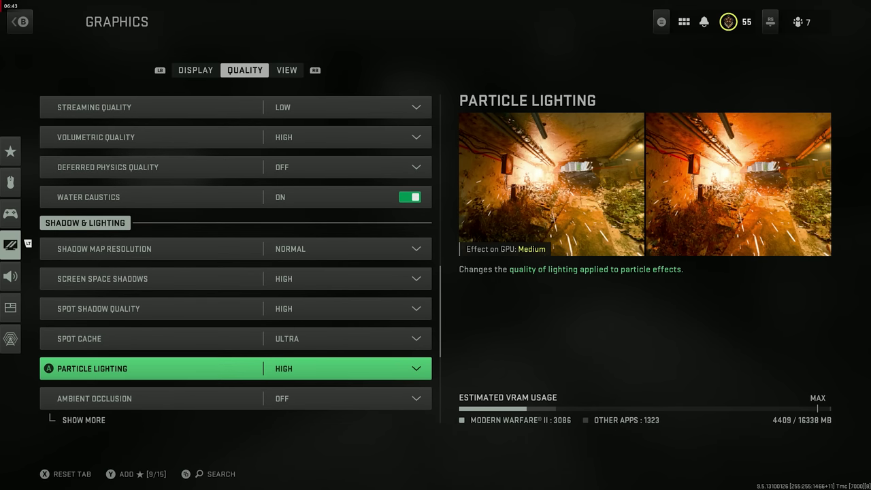
{"action": "key", "text": "Down"}
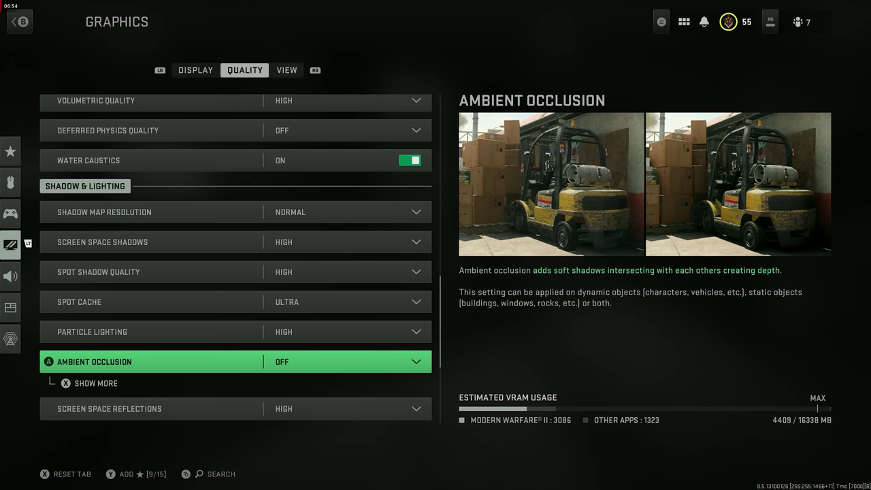
Preview the Ambient Occlusion choices (GTAO, MDAO, Both), closing the list with it still Off
{"action": "key", "text": "Return"}
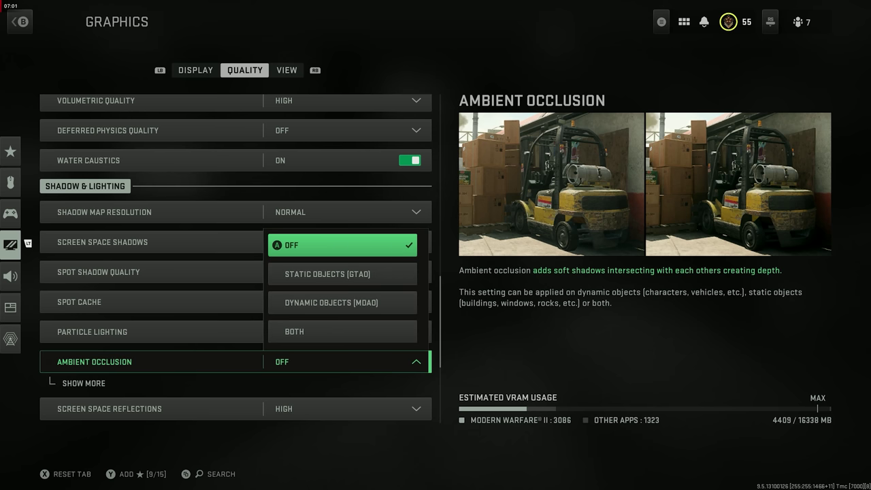
{"action": "key", "text": "Down"}
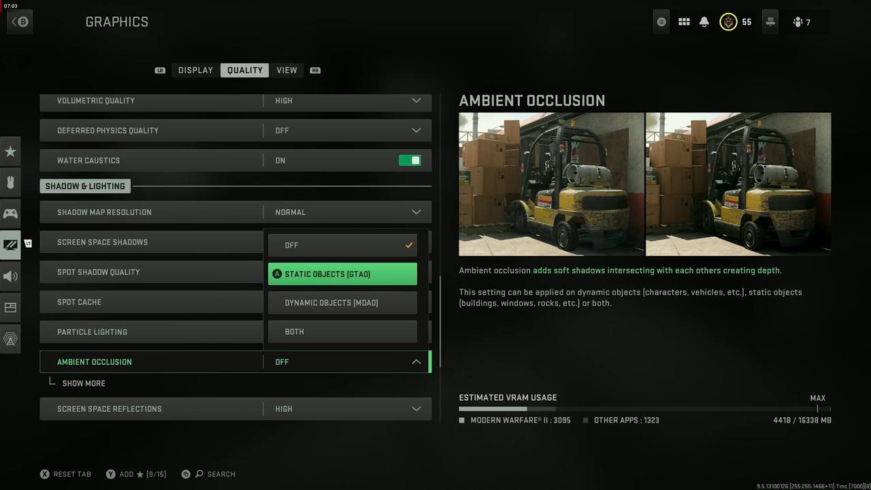
{"action": "key", "text": "Down"}
{"action": "key", "text": "Up"}
{"action": "key", "text": "Down"}
{"action": "key", "text": "Up"}
{"action": "key", "text": "Down"}
{"action": "key", "text": "Up"}
{"action": "key", "text": "Down"}
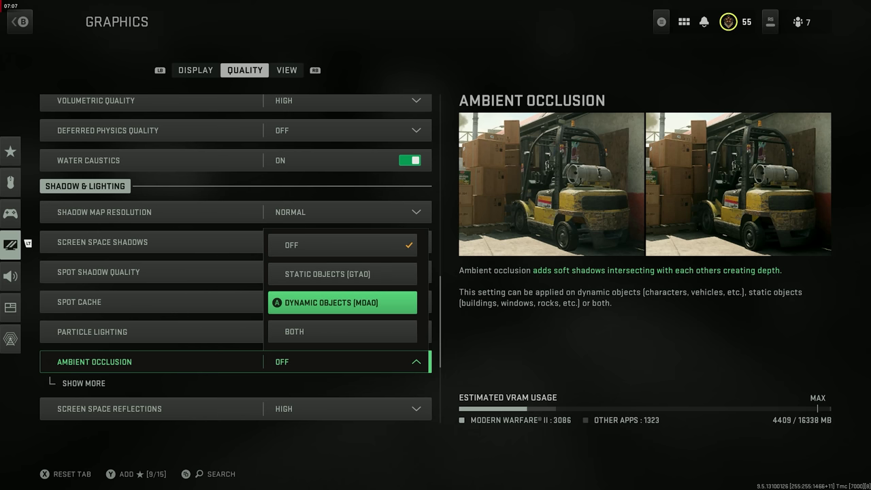
{"action": "key", "text": "Down"}
{"action": "key", "text": "Up"}
{"action": "key", "text": "Down"}
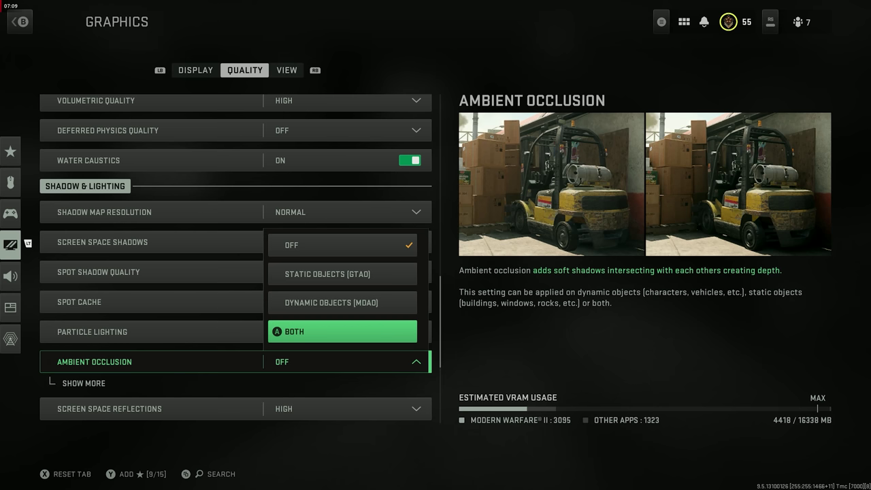
{"action": "key", "text": "Up"}
{"action": "key", "text": "Up"}
{"action": "key", "text": "Return"}
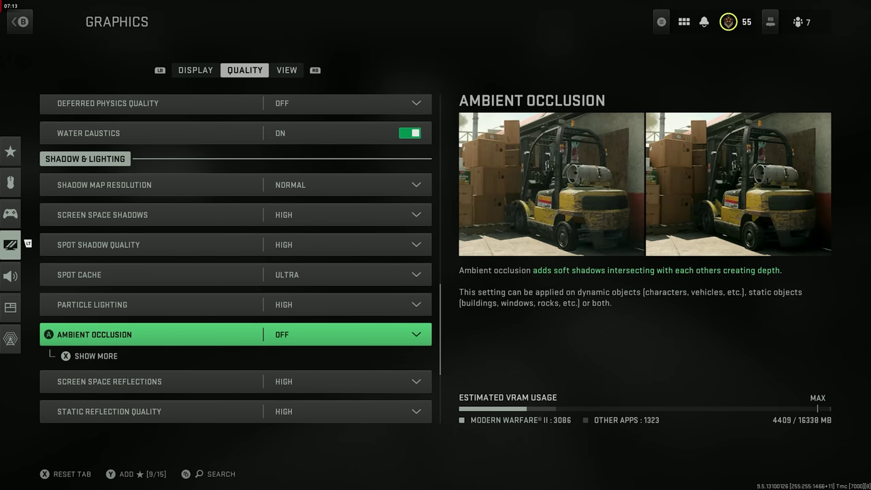
Reopen Ambient Occlusion and set it to Both
{"action": "key", "text": "Down"}
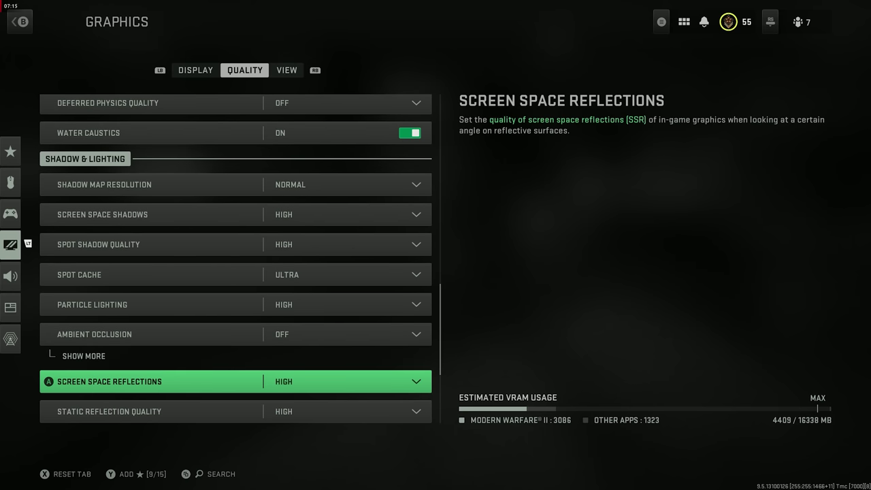
{"action": "key", "text": "Up"}
{"action": "key", "text": "Return"}
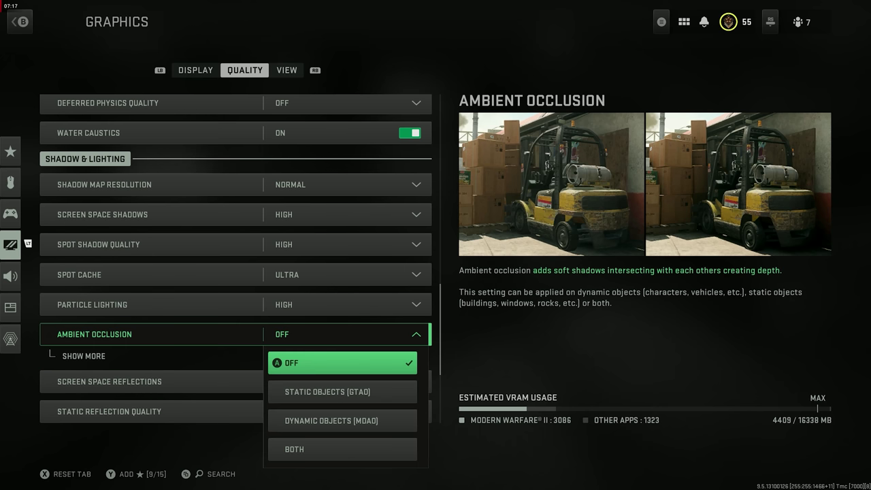
{"action": "key", "text": "Down"}
{"action": "key", "text": "Down"}
{"action": "key", "text": "Down"}
{"action": "key", "text": "Return"}
{"action": "key", "text": "Down"}
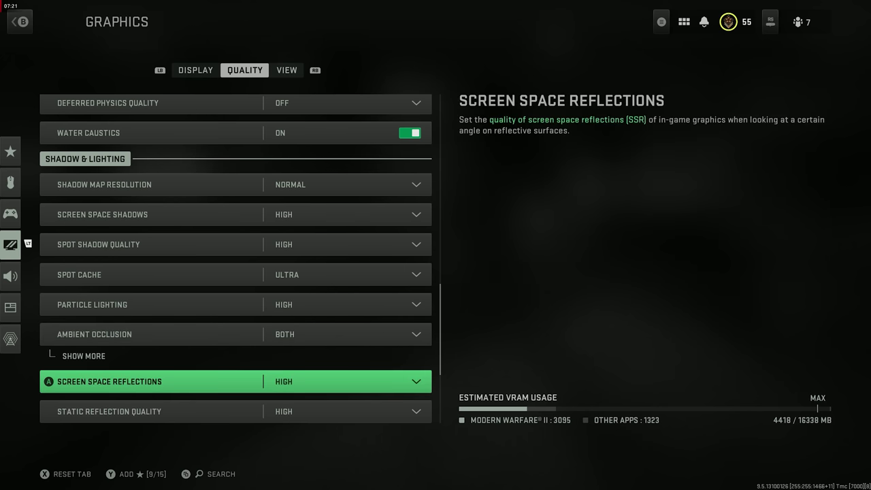
{"action": "key", "text": "Down"}
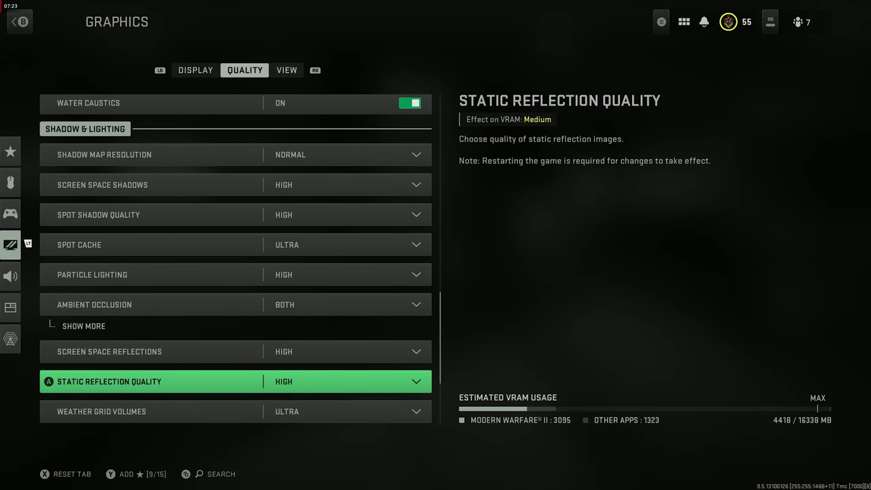
Leave Depth of Field, World and Weapon Motion Blur off, stopping at Film Grain
{"action": "key", "text": "Down"}
{"action": "key", "text": "Down"}
{"action": "key", "text": "Down"}
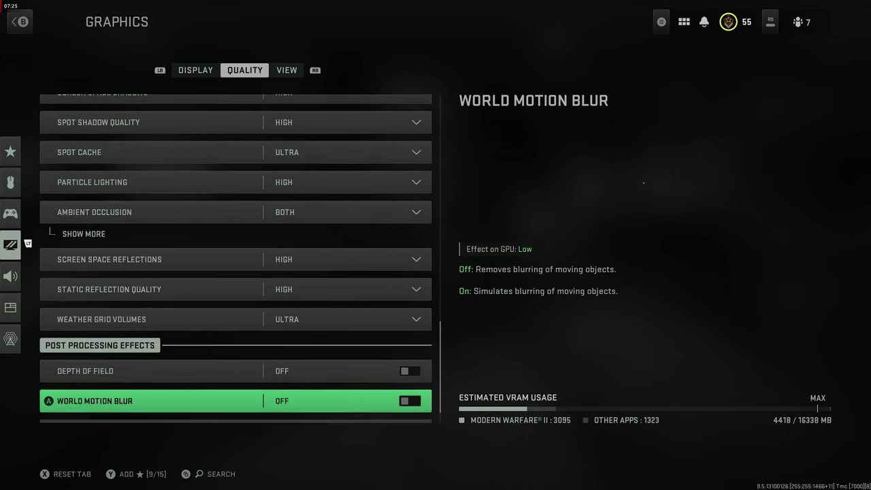
{"action": "key", "text": "Up"}
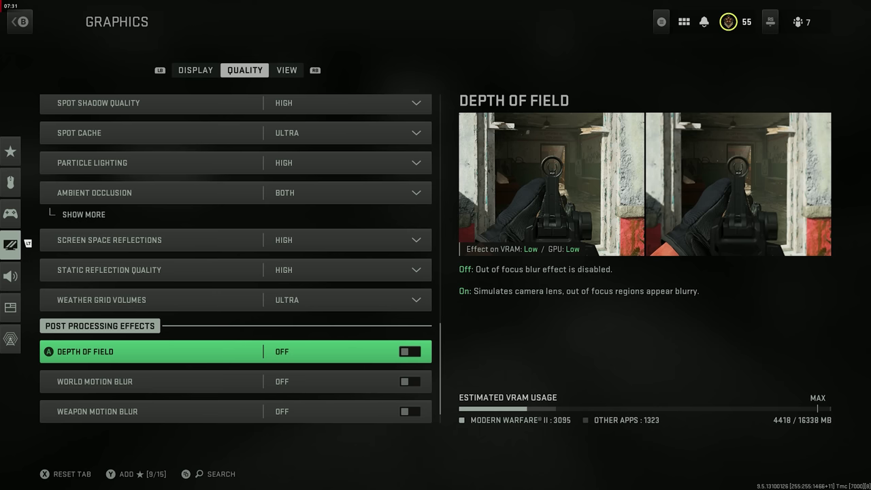
{"action": "key", "text": "Down"}
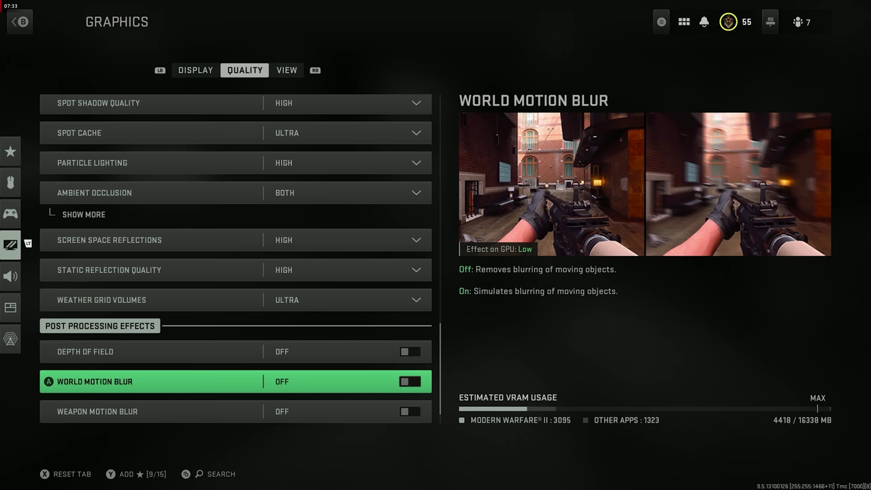
{"action": "key", "text": "Down"}
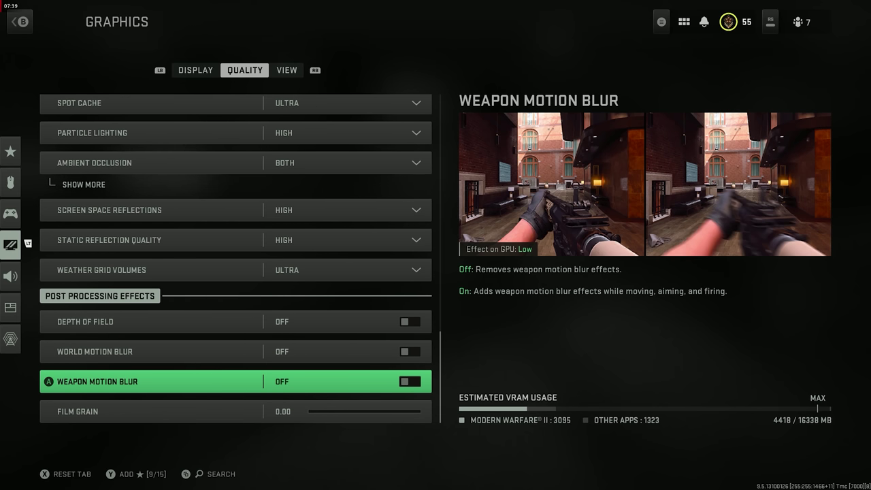
{"action": "key", "text": "Down"}
{"action": "key", "text": "Down"}
{"action": "key", "text": "Up"}
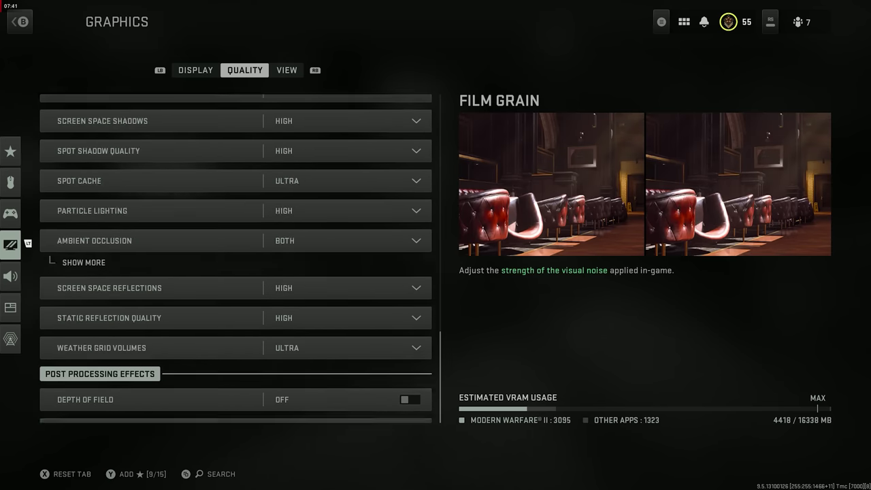
Apply the pending graphics changes and set Field of View to 120 after lowering it to 105
{"action": "key", "text": "e"}
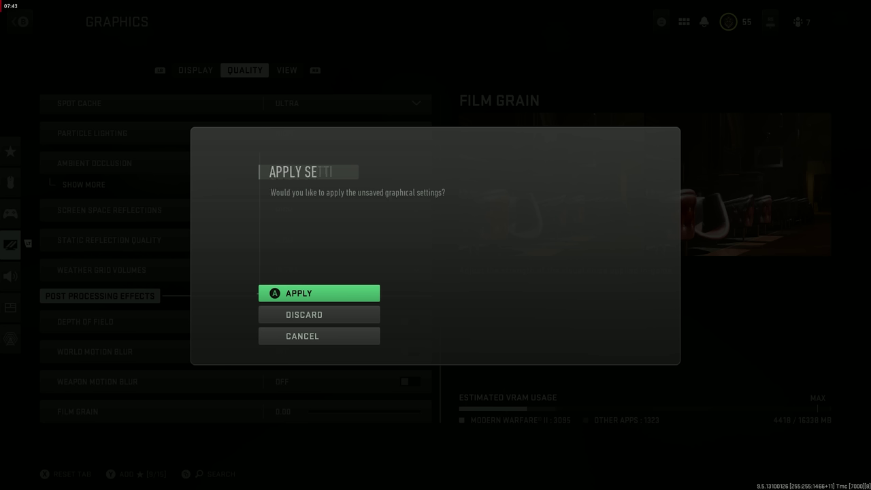
{"action": "key", "text": "Return"}
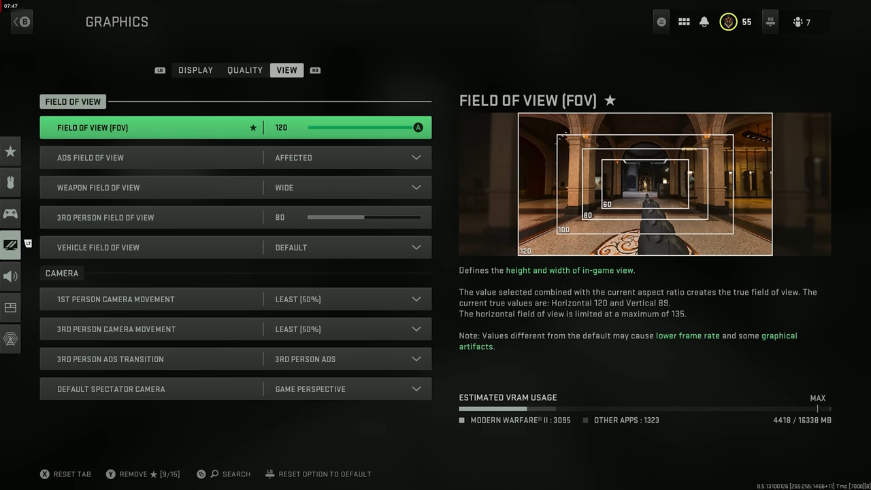
{"action": "key", "text": "Left"}
{"action": "key", "text": "Left"}
{"action": "key", "text": "Left"}
{"action": "key", "text": "Left"}
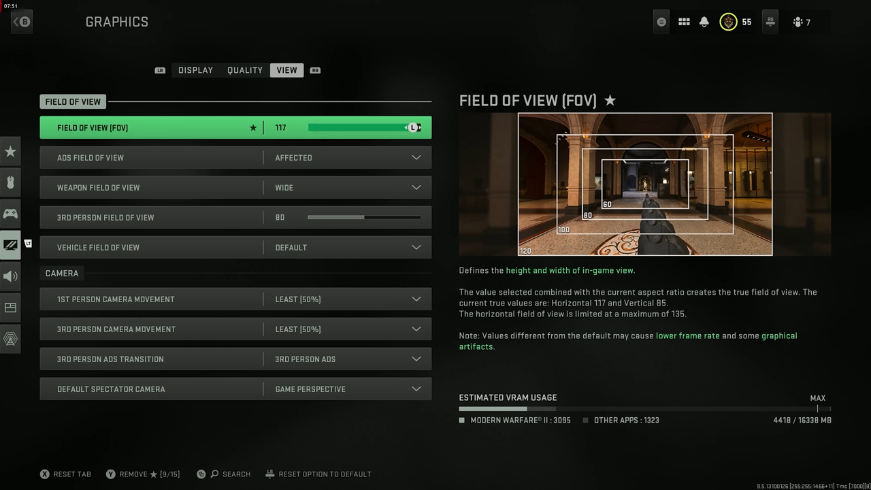
{"action": "key", "text": "Left"}
{"action": "key", "text": "Left"}
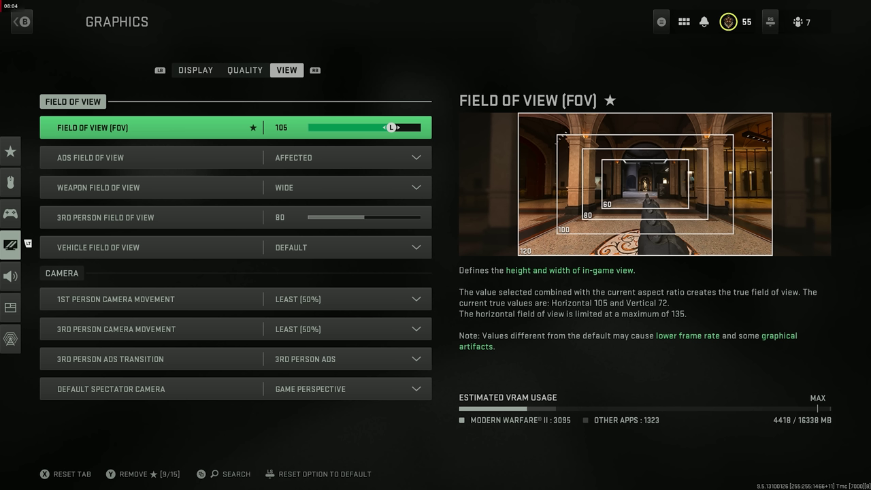
{"action": "key", "text": "Right"}
{"action": "key", "text": "Right"}
{"action": "key", "text": "Right"}
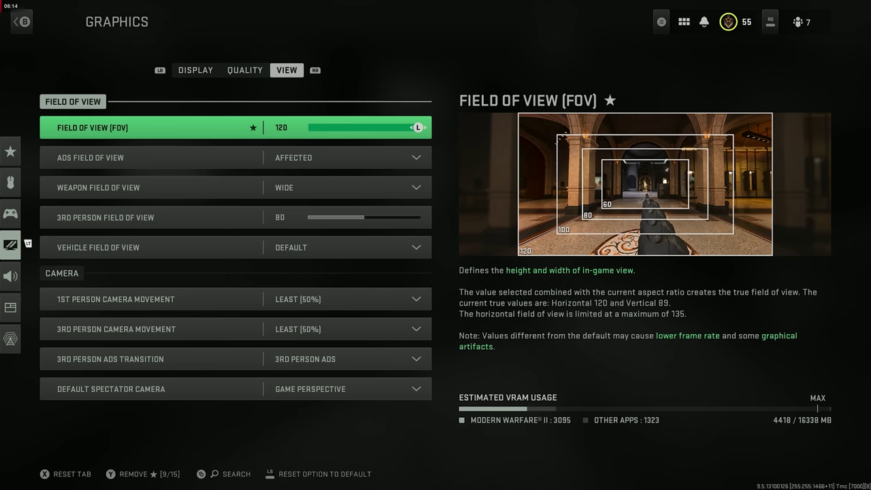
{"action": "key", "text": "Down"}
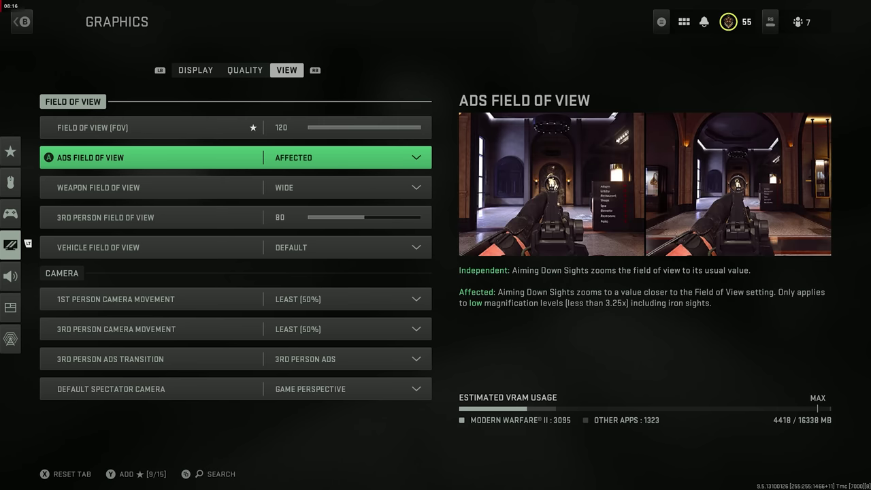
{"action": "key", "text": "Return"}
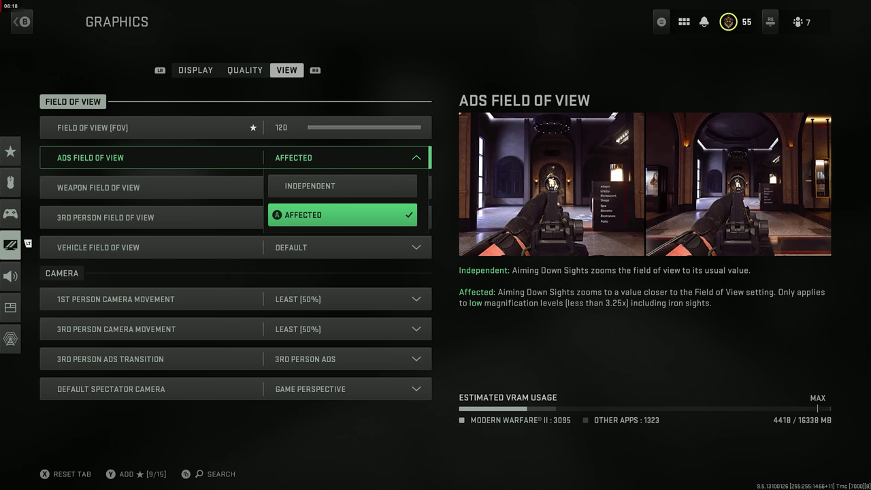
{"action": "key", "text": "Return"}
{"action": "key", "text": "Down"}
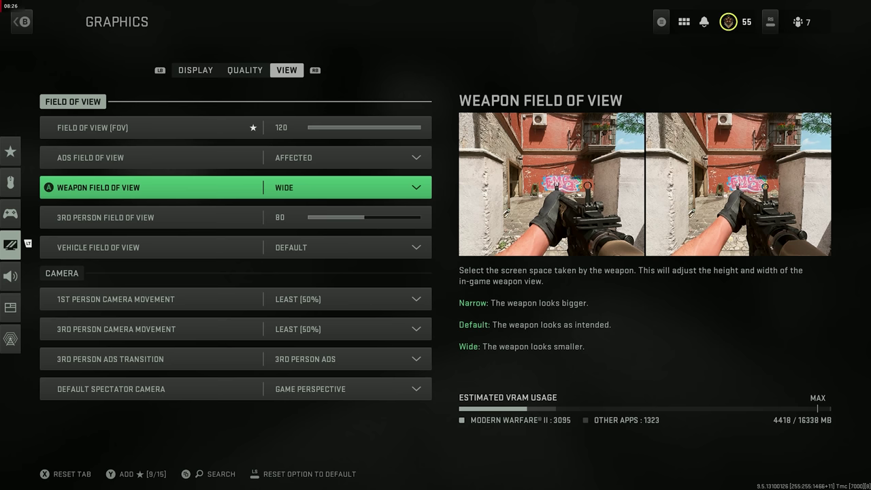
{"action": "left_click", "coordinate": [105, 217]}
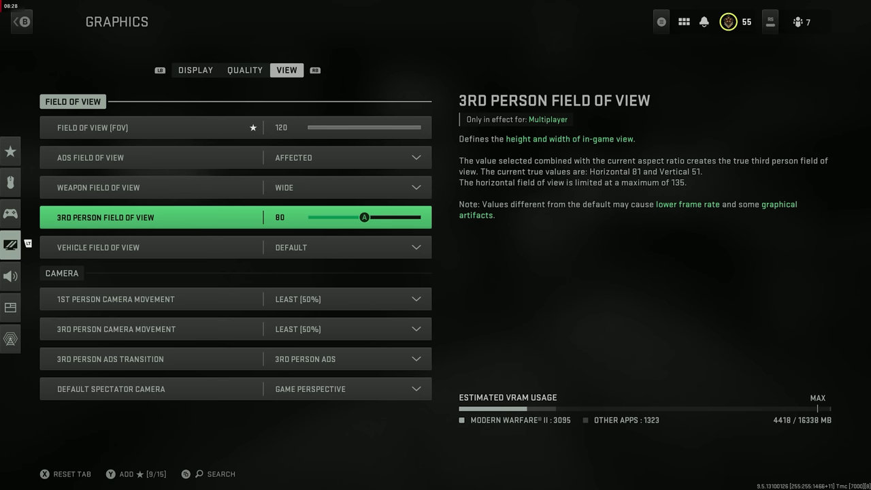
{"action": "left_click", "coordinate": [99, 247]}
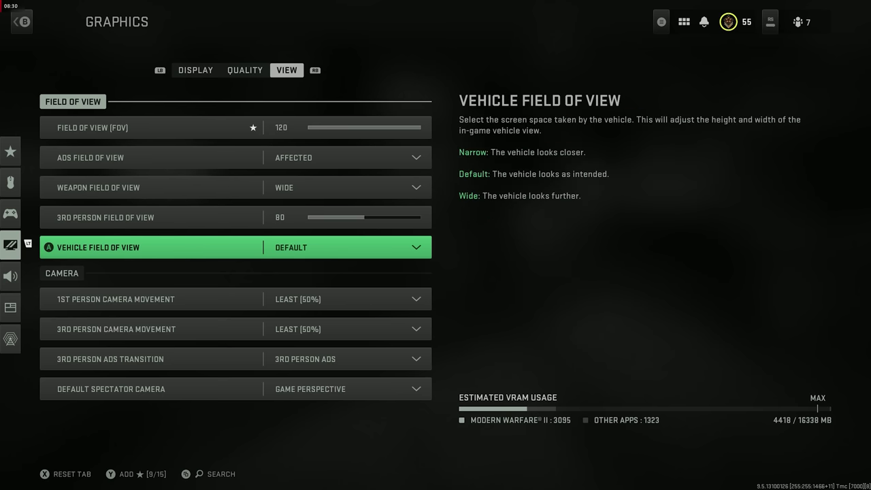
{"action": "left_click", "coordinate": [106, 217]}
{"action": "left_click", "coordinate": [99, 247]}
{"action": "left_click", "coordinate": [116, 298]}
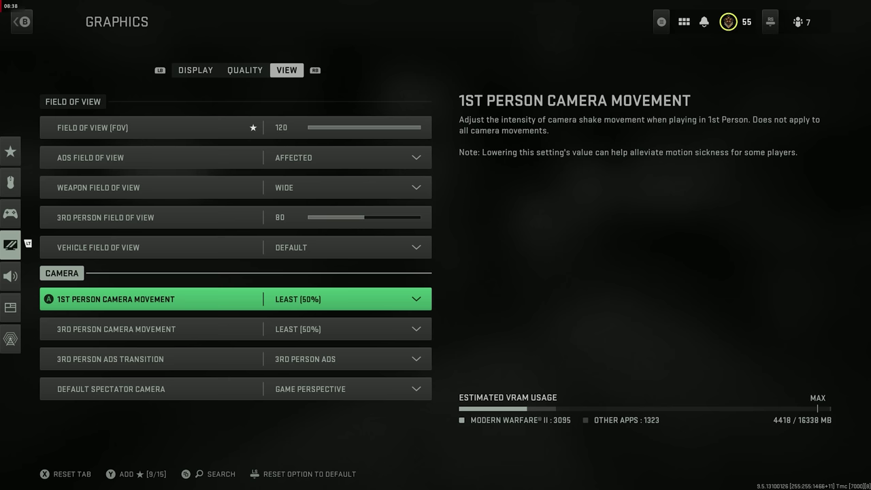
Keep 1st Person Camera Movement at Least (50%) and step through the other camera settings
{"action": "key", "text": "Return"}
{"action": "key", "text": "Up"}
{"action": "key", "text": "Up"}
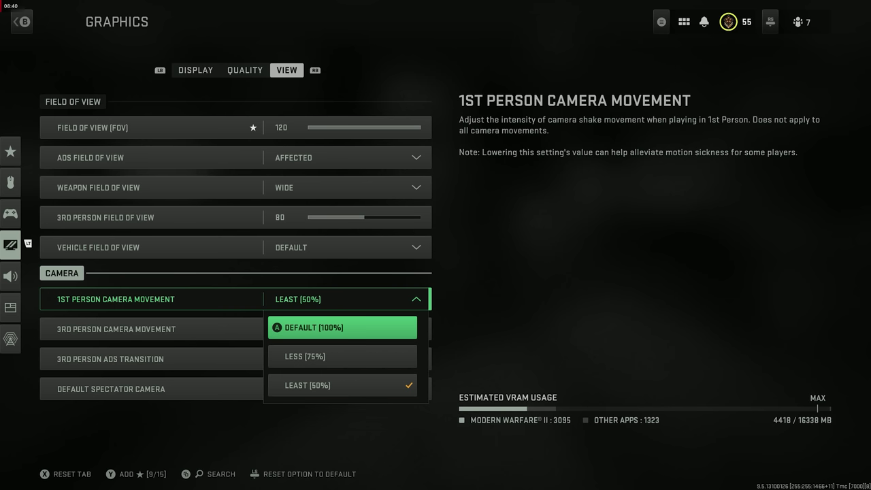
{"action": "key", "text": "Escape"}
{"action": "key", "text": "Down"}
{"action": "key", "text": "Down"}
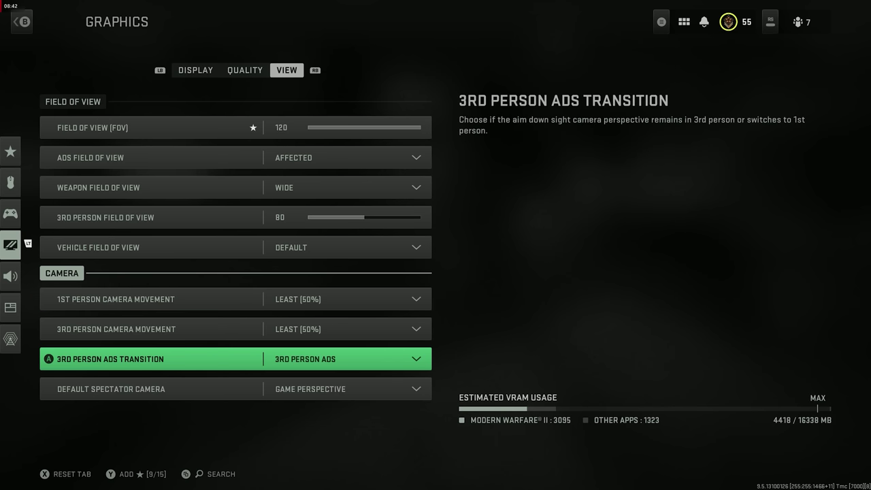
{"action": "key", "text": "Down"}
{"action": "key", "text": "Up"}
{"action": "key", "text": "Up"}
{"action": "key", "text": "Down"}
Keep Default Spectator Camera on Game Perspective after previewing Helmet Camera
{"action": "key", "text": "Down"}
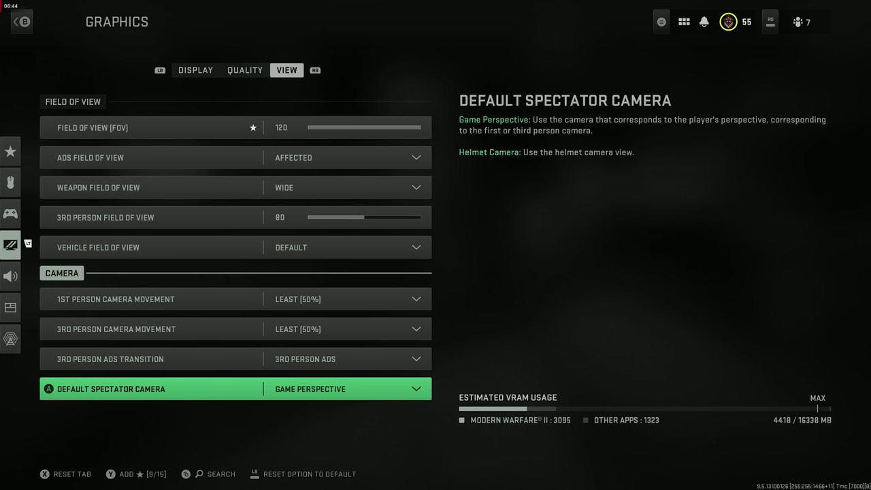
{"action": "key", "text": "Down"}
{"action": "key", "text": "Up"}
{"action": "key", "text": "Return"}
{"action": "key", "text": "Down"}
{"action": "key", "text": "Up"}
{"action": "key", "text": "Down"}
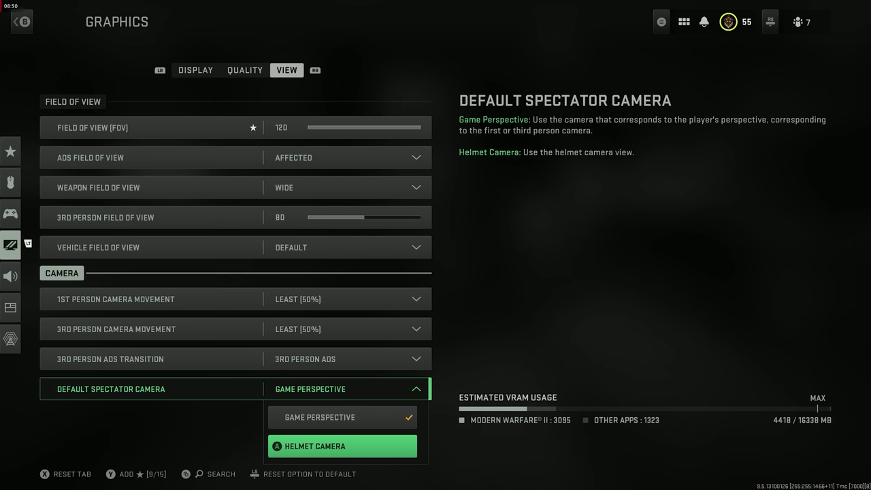
{"action": "key", "text": "Up"}
{"action": "key", "text": "Return"}
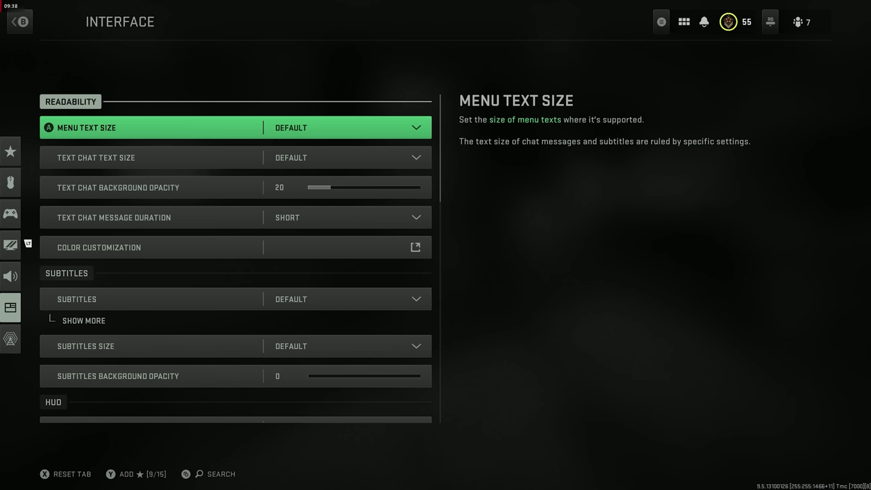
Open Color Customization and keep Color Filter on Filter 2 after previewing Filters 1 and 3
{"action": "left_click", "coordinate": [157, 157]}
{"action": "key", "text": "Down"}
{"action": "key", "text": "Down"}
{"action": "key", "text": "Down"}
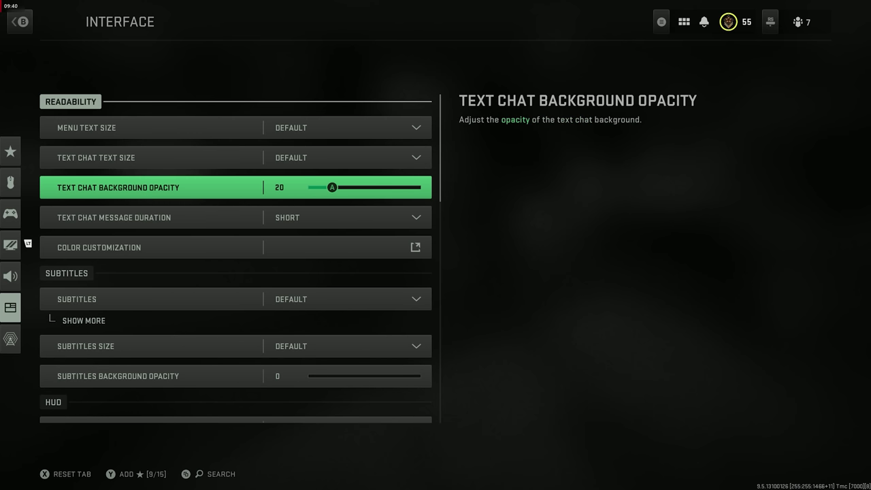
{"action": "key", "text": "Return"}
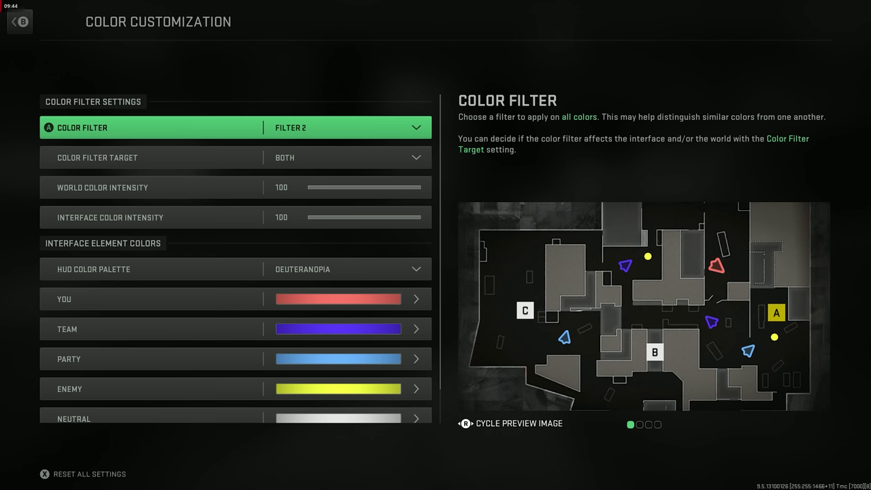
{"action": "key", "text": "Return"}
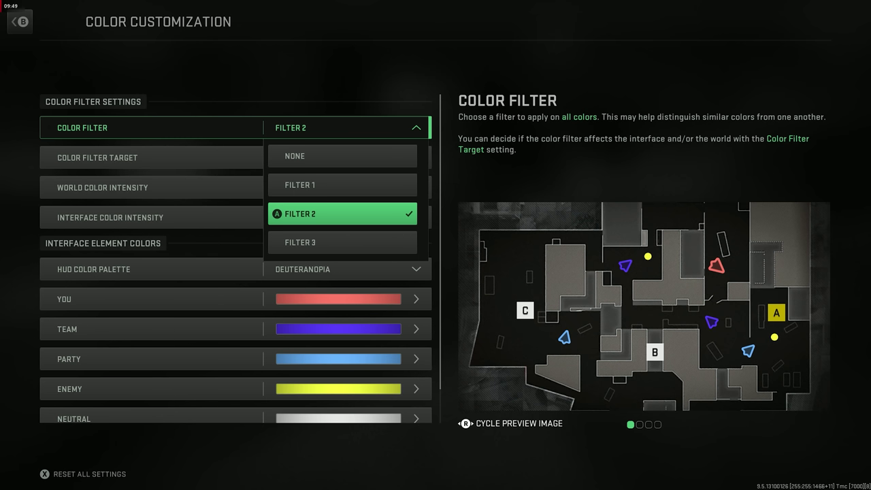
{"action": "key", "text": "Down"}
{"action": "key", "text": "Up"}
{"action": "key", "text": "Up"}
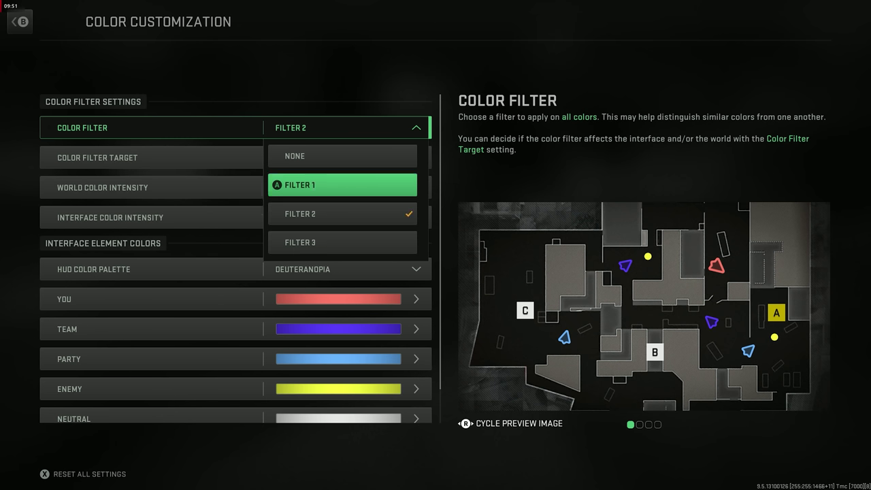
{"action": "key", "text": "Escape"}
Keep Color Filter Target on Both and leave world and interface color intensities at 100
{"action": "key", "text": "Down"}
{"action": "key", "text": "Return"}
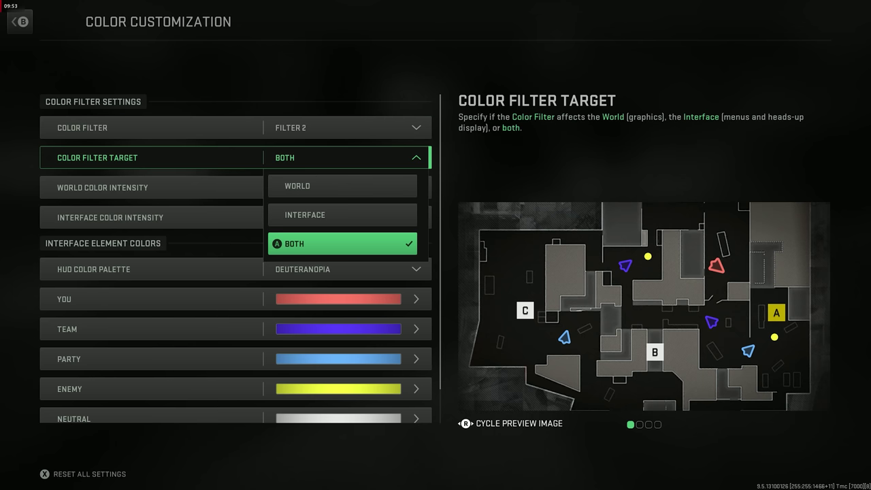
{"action": "key", "text": "Up"}
{"action": "key", "text": "Down"}
{"action": "key", "text": "Escape"}
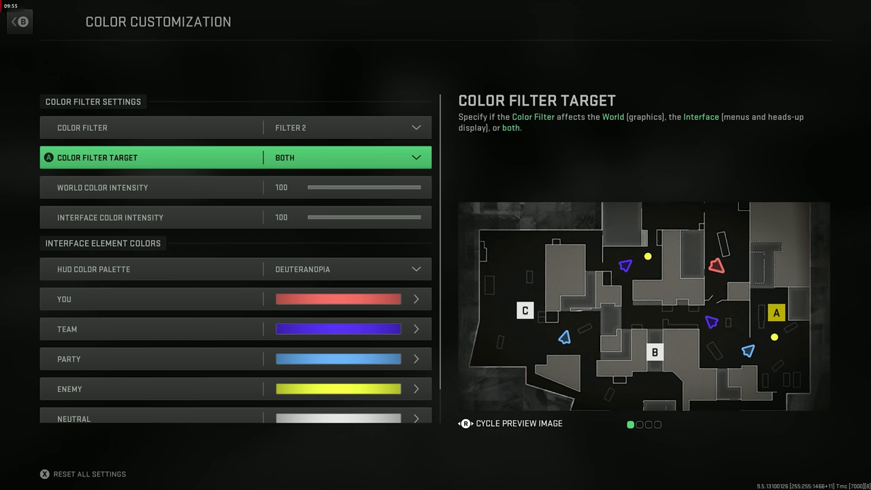
{"action": "key", "text": "Down"}
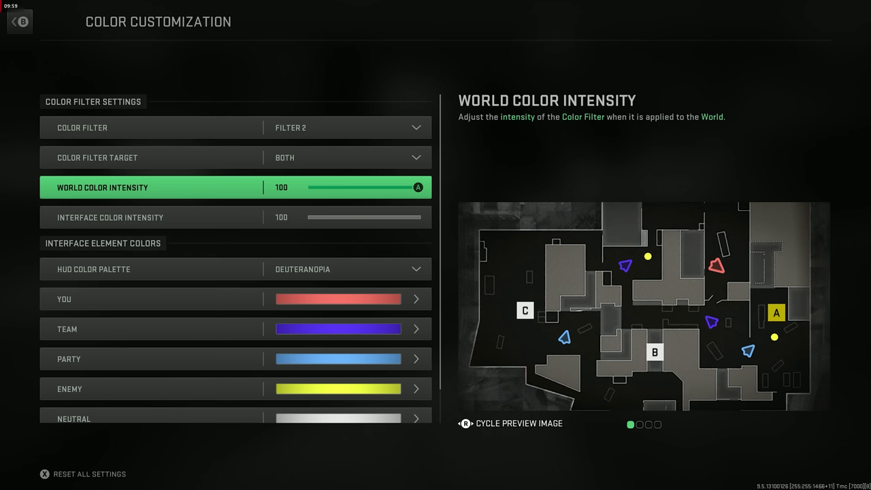
{"action": "key", "text": "Down"}
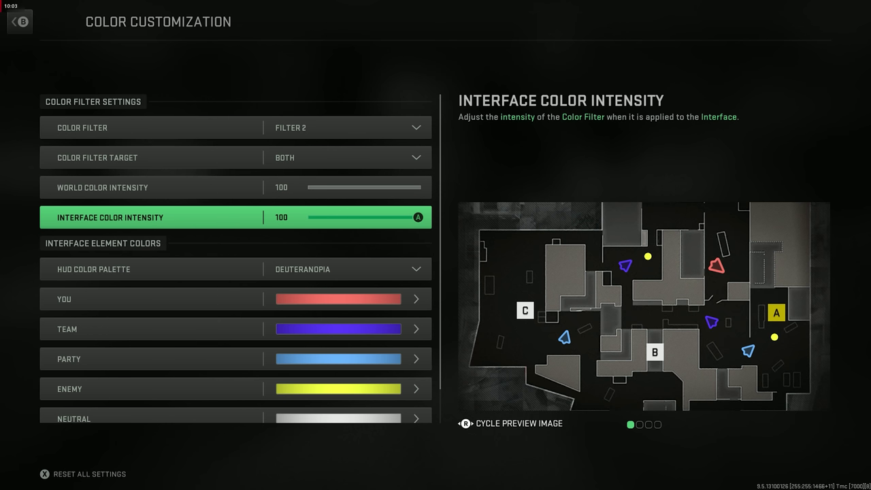
Keep HUD Color Palette on Deuteranopia after comparing it with Tritanopia and Protanopia
{"action": "key", "text": "Down"}
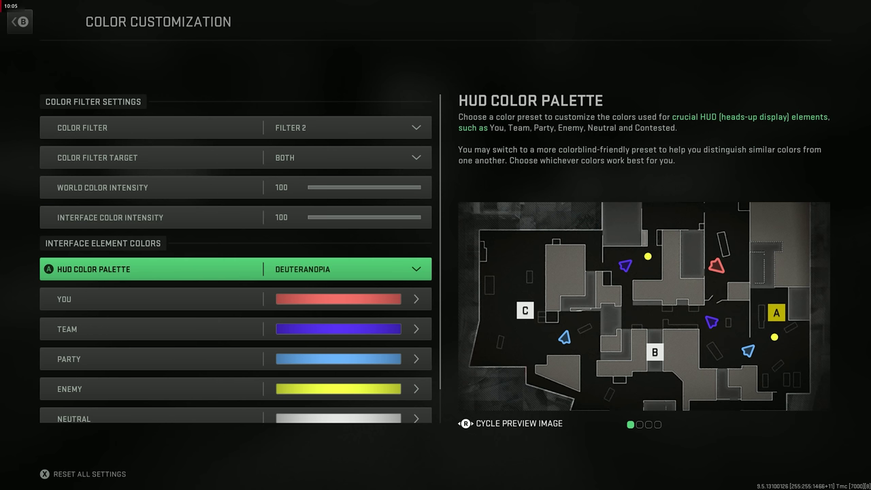
{"action": "key", "text": "Return"}
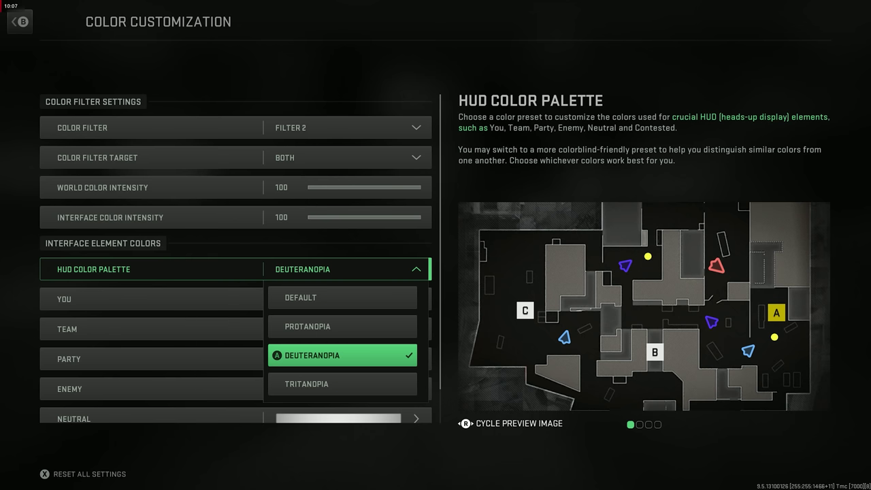
{"action": "key", "text": "Down"}
{"action": "key", "text": "Up"}
{"action": "key", "text": "Down"}
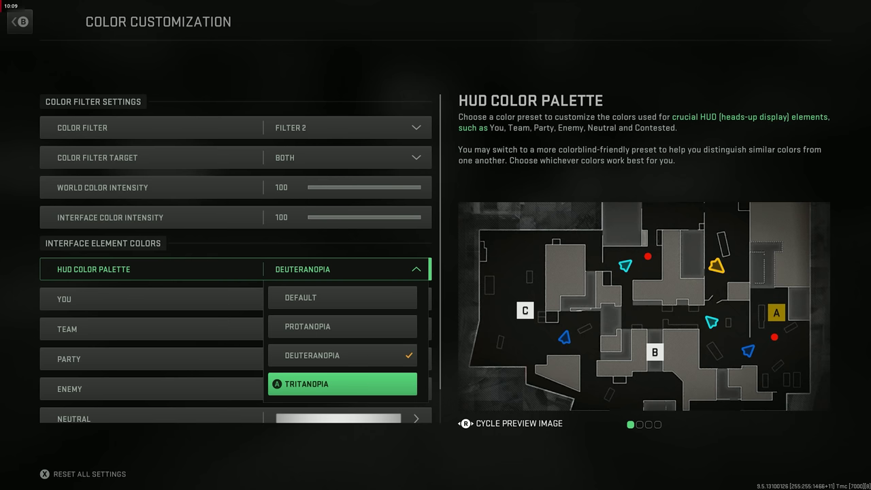
{"action": "key", "text": "Up"}
{"action": "key", "text": "Down"}
{"action": "key", "text": "Up"}
{"action": "key", "text": "Down"}
{"action": "key", "text": "Up"}
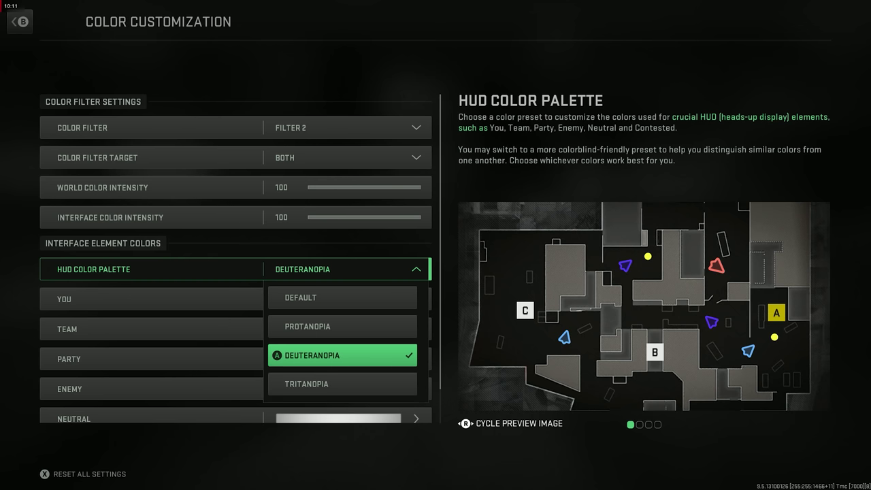
{"action": "key", "text": "Up"}
{"action": "key", "text": "Up"}
{"action": "key", "text": "Down"}
{"action": "key", "text": "Down"}
{"action": "key", "text": "Return"}
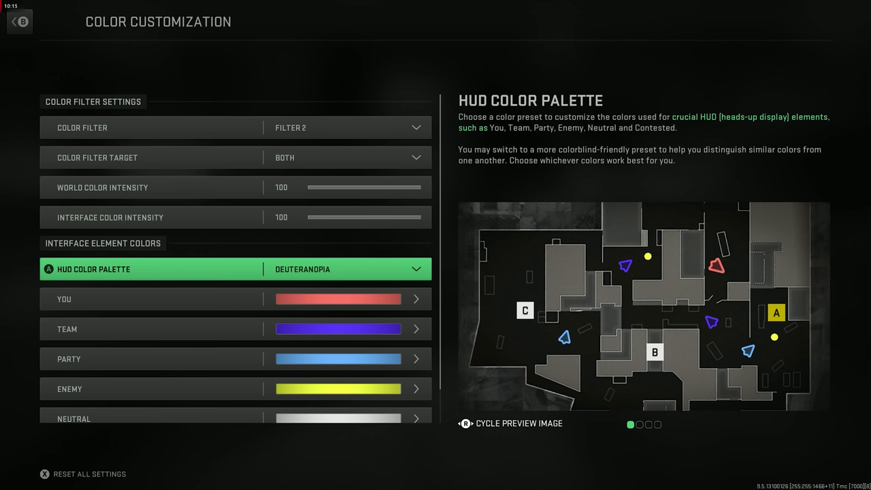
Look over the YOU and ENEMY colours, then go back to the Interface settings
{"action": "key", "text": "Down"}
{"action": "key", "text": "Down"}
{"action": "key", "text": "Down"}
{"action": "key", "text": "Down"}
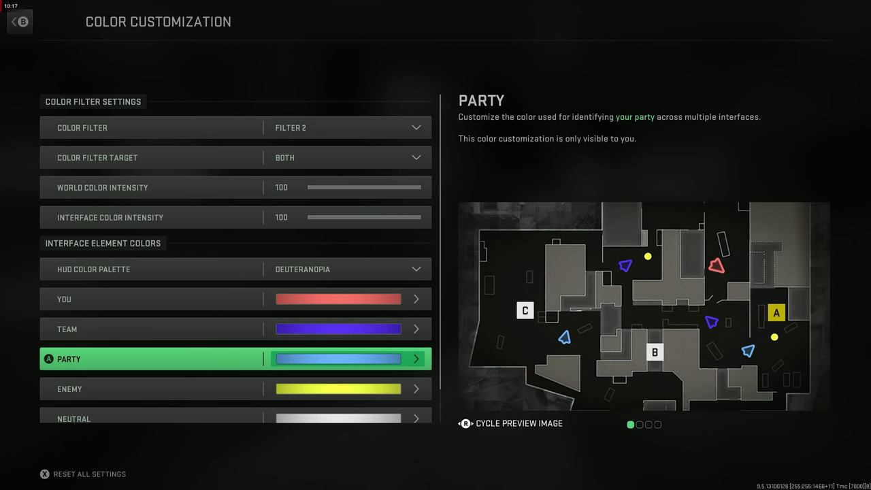
{"action": "key", "text": "Up"}
{"action": "key", "text": "Up"}
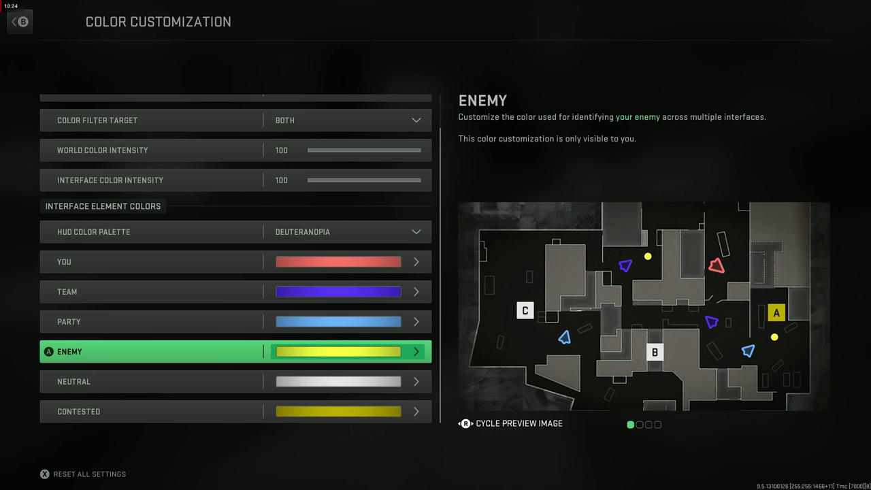
{"action": "key", "text": "Up"}
{"action": "key", "text": "Up"}
{"action": "key", "text": "Up"}
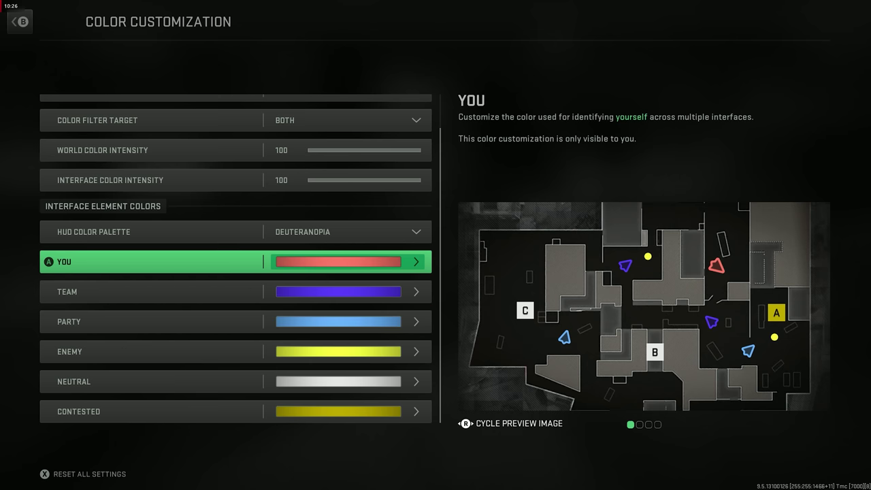
{"action": "key", "text": "Escape"}
{"action": "key", "text": "Down"}
{"action": "key", "text": "Down"}
{"action": "key", "text": "Down"}
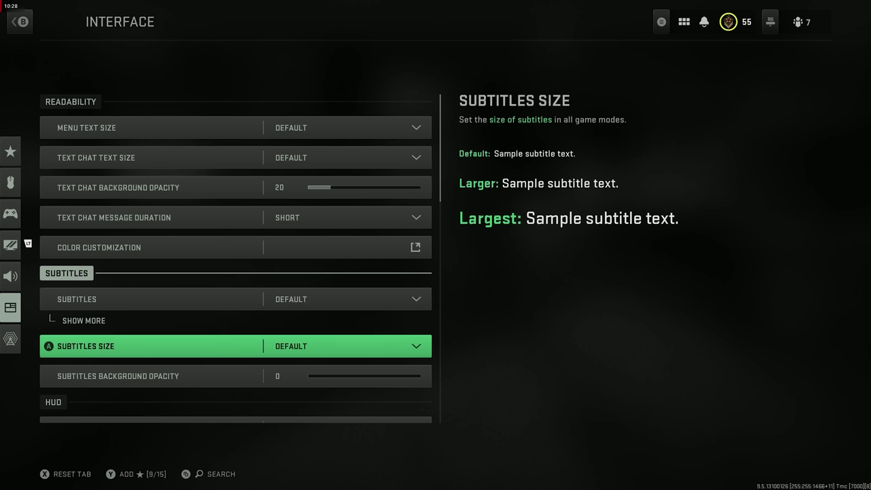
{"action": "key", "text": "Down"}
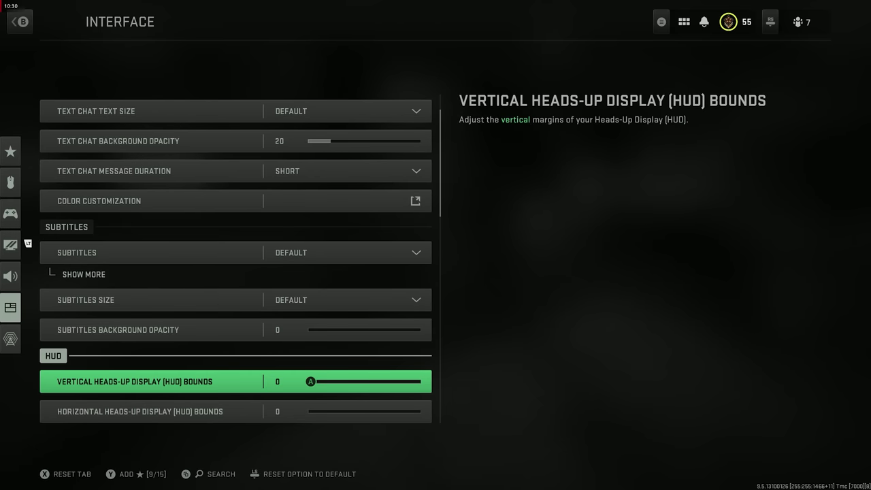
{"action": "key", "text": "Down"}
{"action": "key", "text": "Up"}
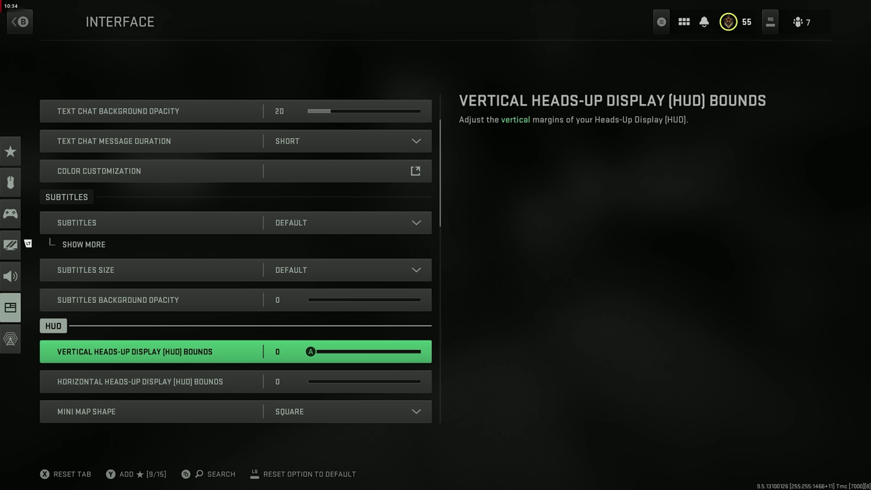
{"action": "key", "text": "Down"}
{"action": "key", "text": "Down"}
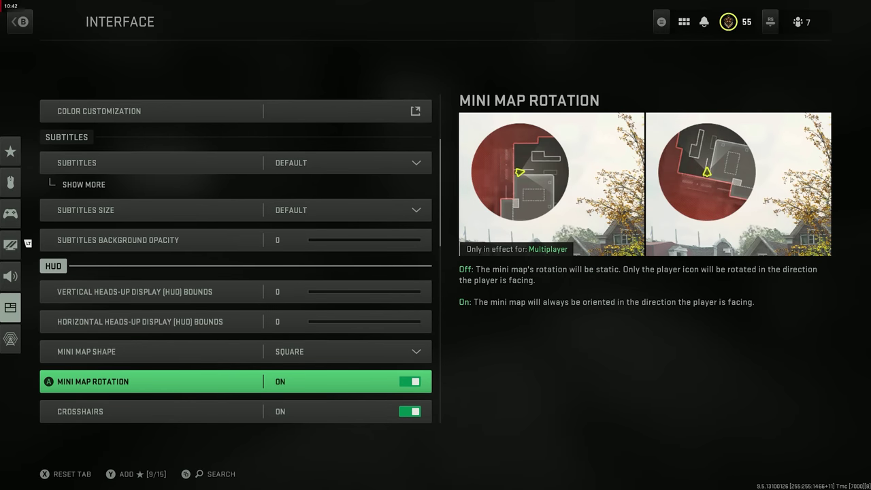
{"action": "key", "text": "Up"}
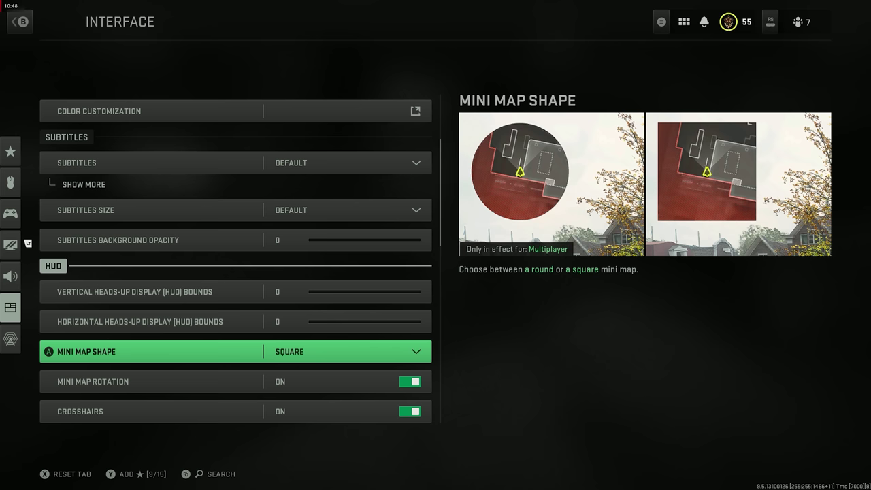
{"action": "key", "text": "Down"}
{"action": "key", "text": "Down"}
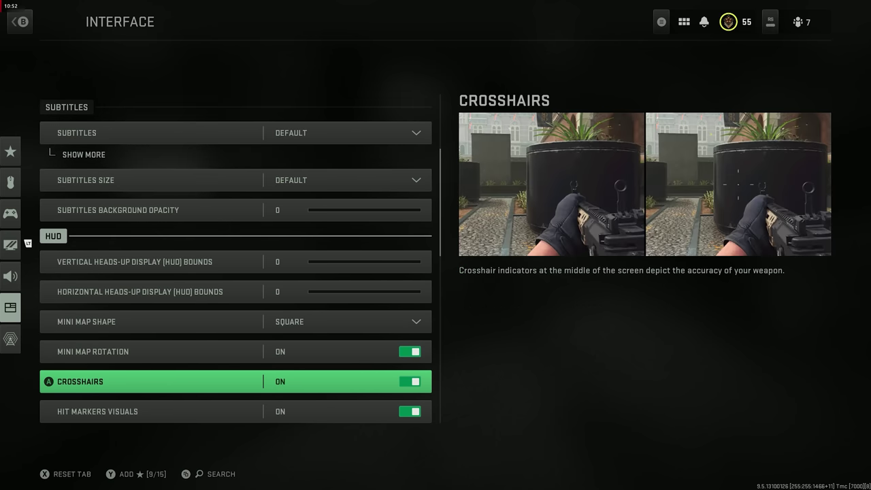
{"action": "key", "text": "Up"}
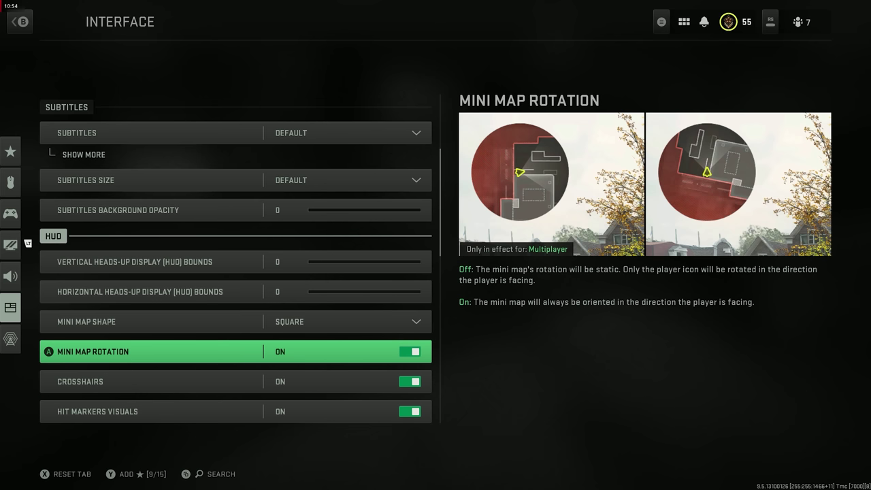
{"action": "key", "text": "Down"}
{"action": "key", "text": "Down"}
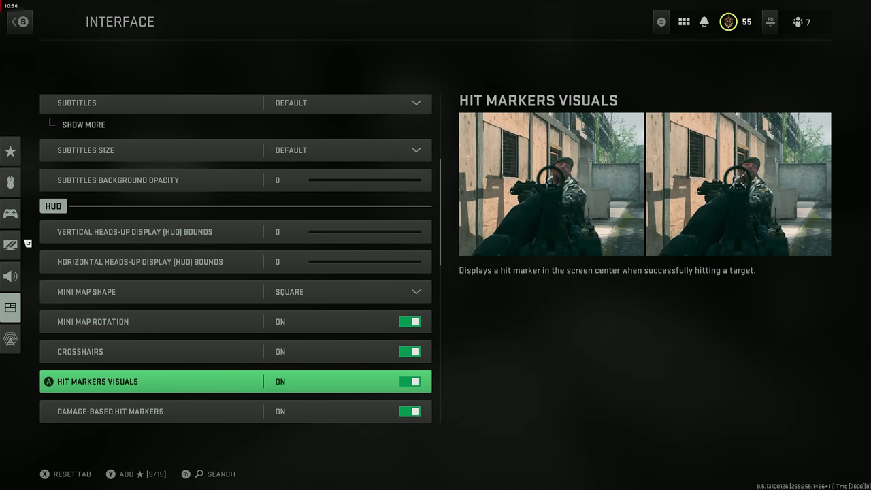
{"action": "key", "text": "Down"}
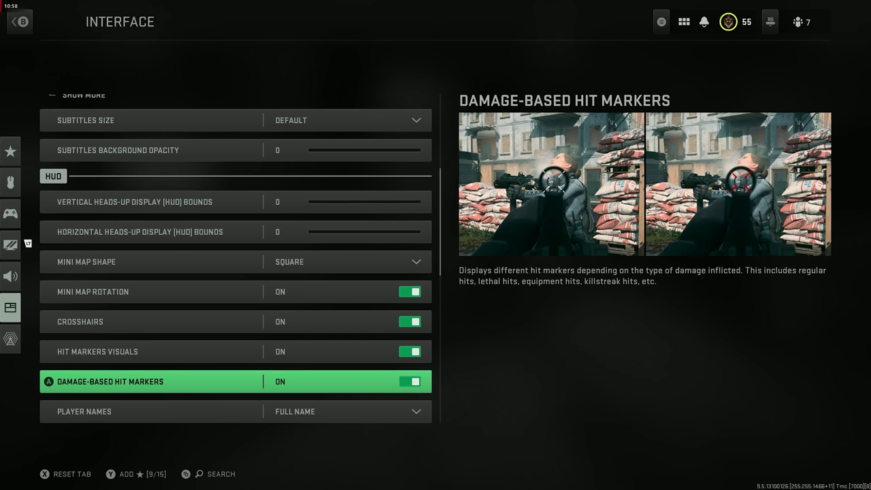
{"action": "key", "text": "Down"}
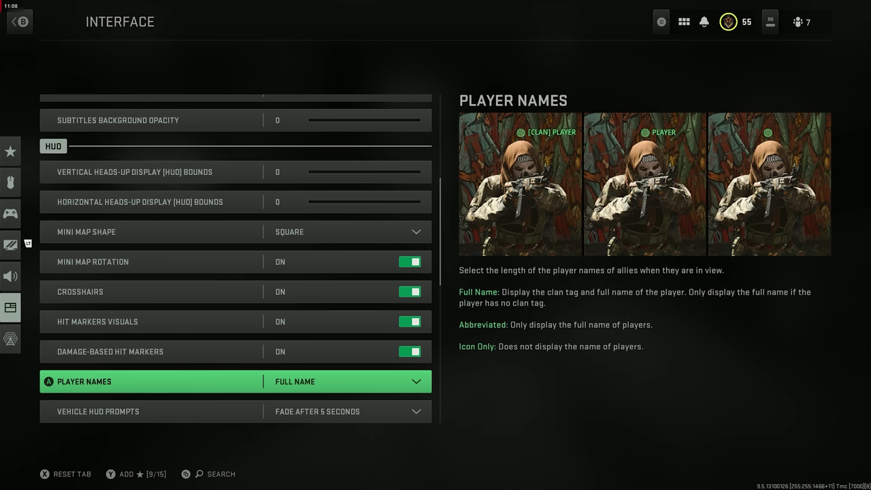
Review the Telemetry, Skip Introduction Movie, Tooltips and network alert icon options without changes
{"action": "key", "text": "Down"}
{"action": "key", "text": "Down"}
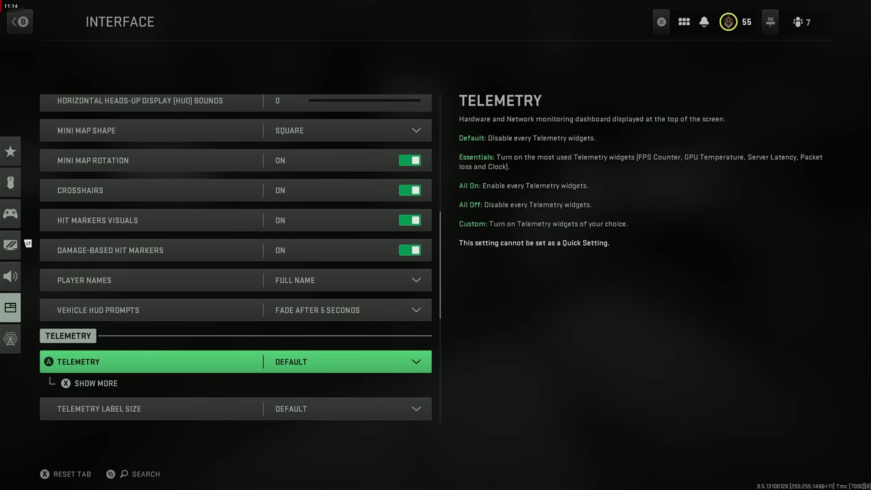
{"action": "key", "text": "Down"}
{"action": "key", "text": "Down"}
{"action": "key", "text": "Down"}
{"action": "key", "text": "Up"}
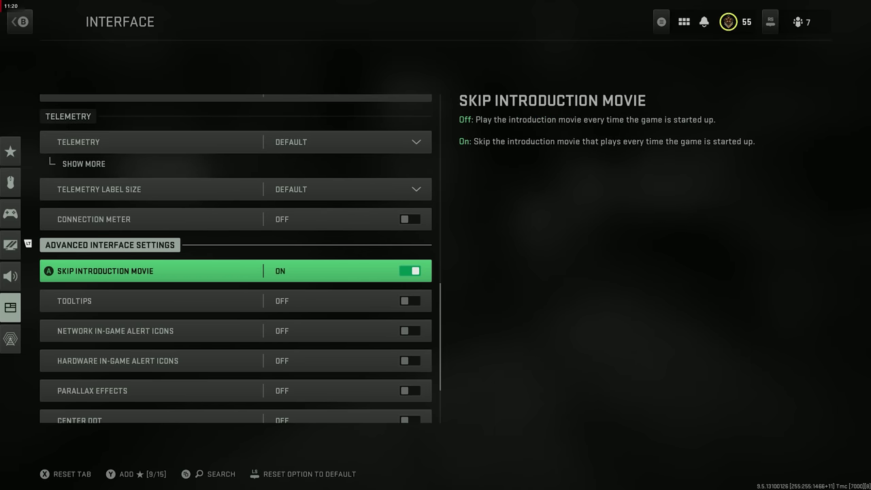
{"action": "key", "text": "Down"}
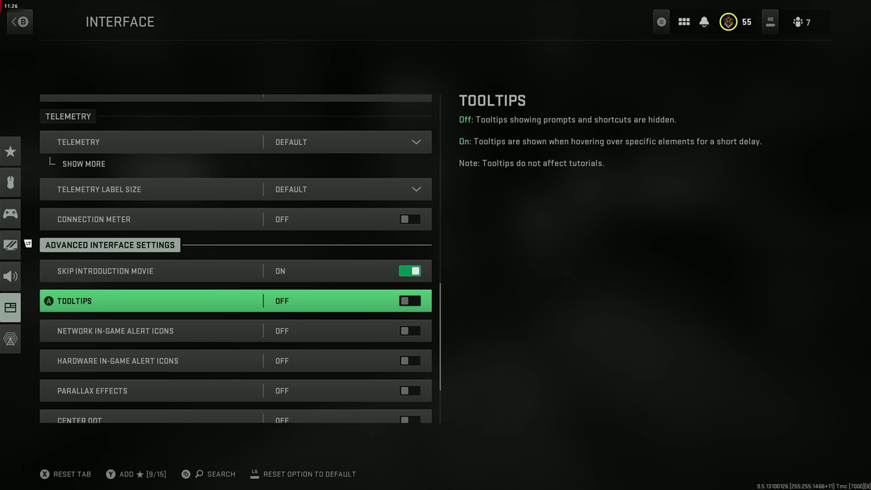
{"action": "key", "text": "Down"}
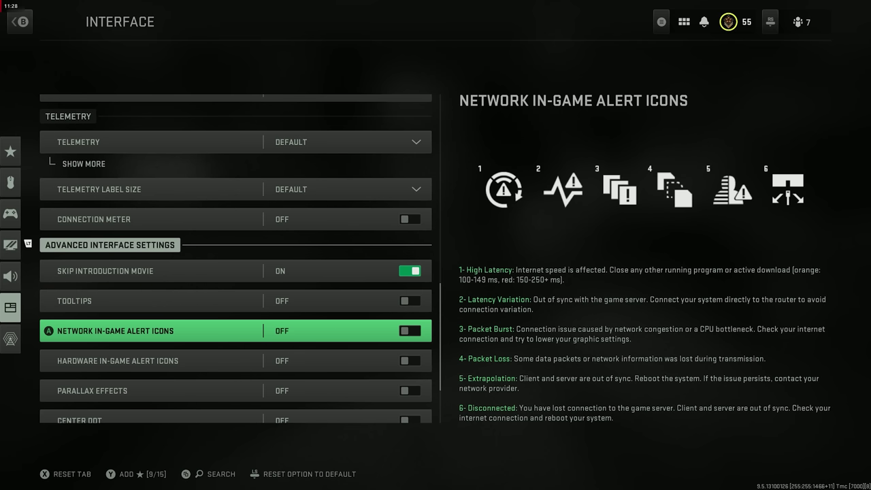
{"action": "key", "text": "Up"}
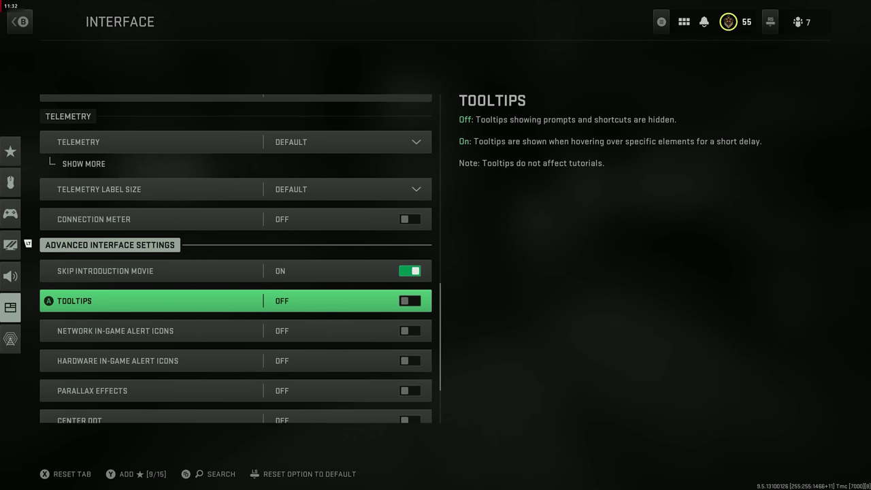
Read the Parallax Effects and Center Dot descriptions and the options below them
{"action": "key", "text": "Down"}
{"action": "key", "text": "Down"}
{"action": "key", "text": "Down"}
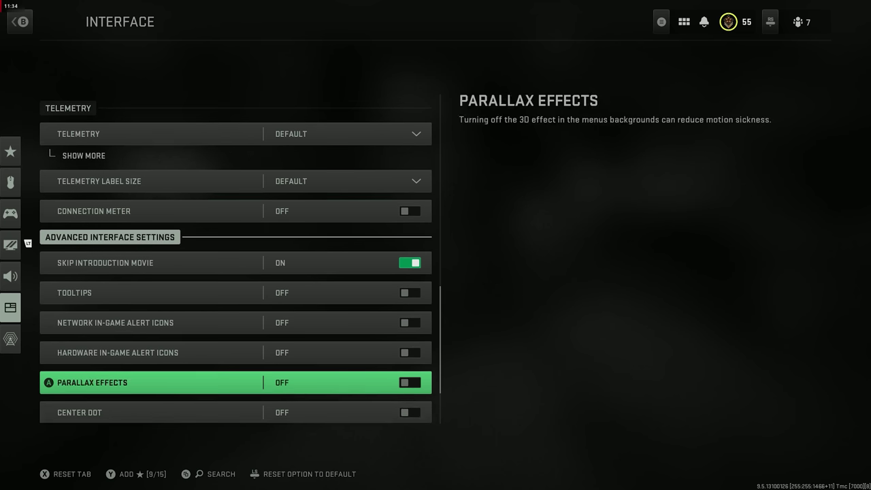
{"action": "key", "text": "Up"}
{"action": "key", "text": "Up"}
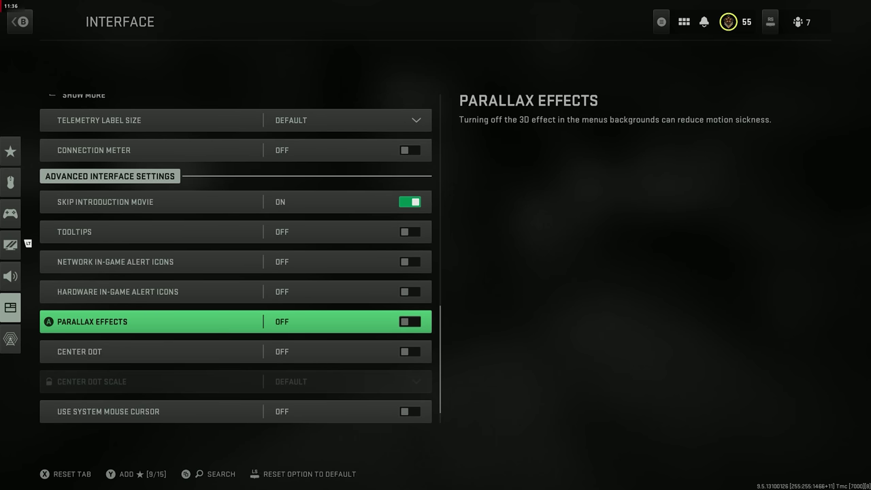
{"action": "key", "text": "Down"}
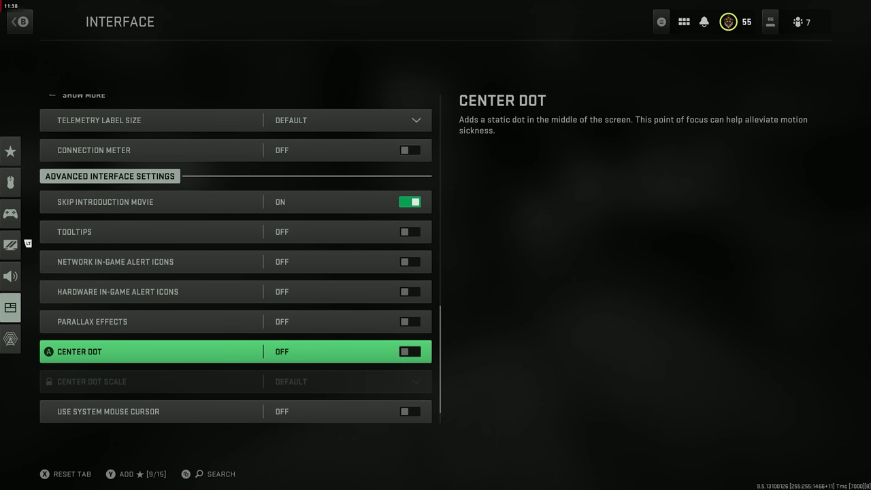
{"action": "key", "text": "Up"}
{"action": "key", "text": "Down"}
Check System Key Behavior, then leave Interface for the main Settings list with Audio highlighted
{"action": "key", "text": "Down"}
{"action": "scroll", "coordinate": [235, 259], "scroll_direction": "up", "scroll_amount": 5}
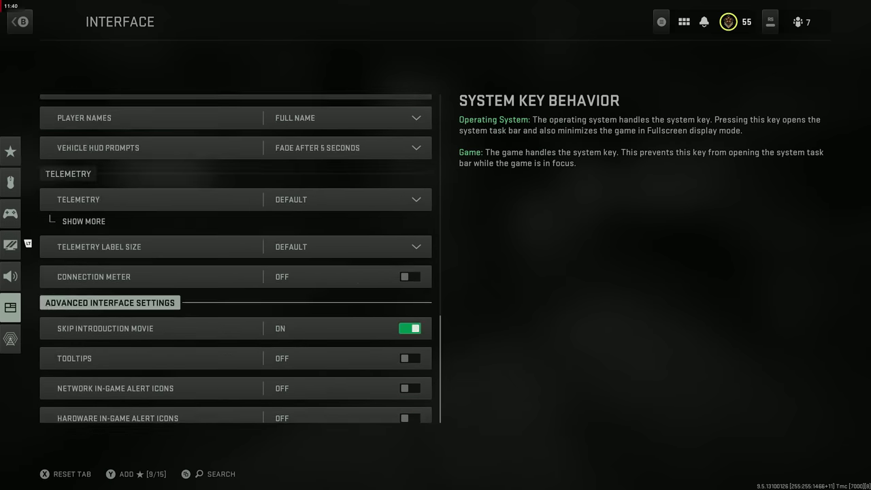
{"action": "scroll", "coordinate": [235, 259], "scroll_direction": "down", "scroll_amount": 5}
{"action": "key", "text": "Up"}
{"action": "key", "text": "Up"}
{"action": "key", "text": "Up"}
{"action": "key", "text": "Down"}
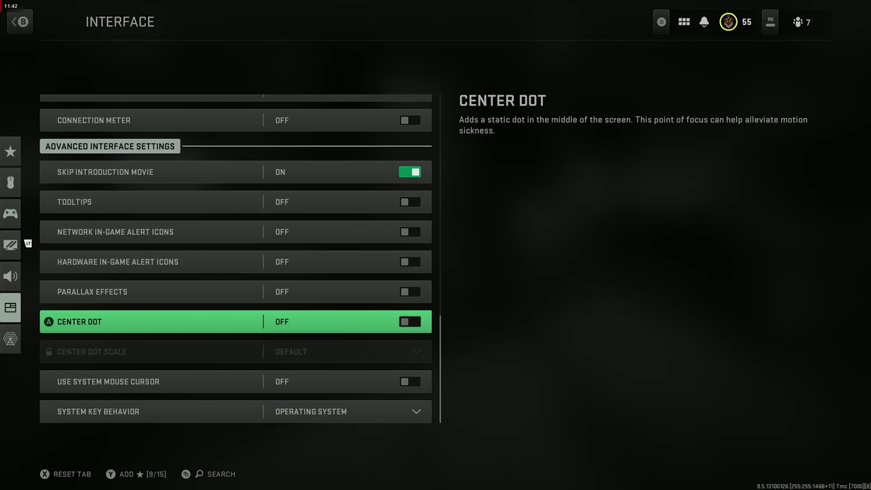
{"action": "key", "text": "Escape"}
Enter Audio, check Mute Game When Minimized and Reduce Tinnitus Sound, then return to Audio Mix
{"action": "key", "text": "Down"}
{"action": "key", "text": "Up"}
{"action": "key", "text": "Up"}
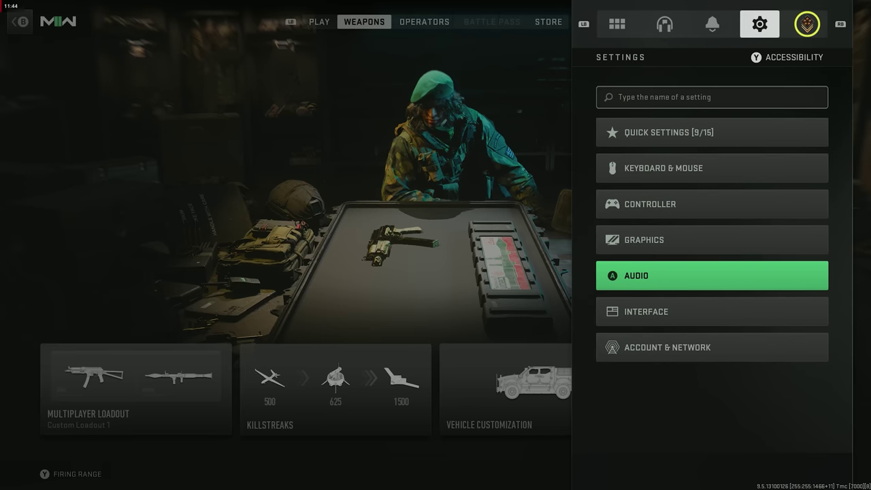
{"action": "key", "text": "Return"}
{"action": "key", "text": "Down"}
{"action": "key", "text": "Up"}
{"action": "key", "text": "Up"}
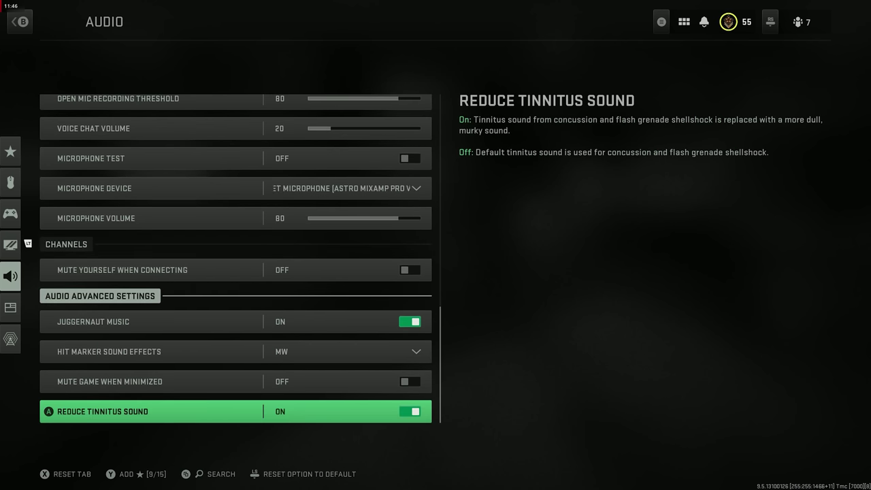
{"action": "key", "text": "Up"}
{"action": "key", "text": "Down"}
{"action": "key", "text": "Up"}
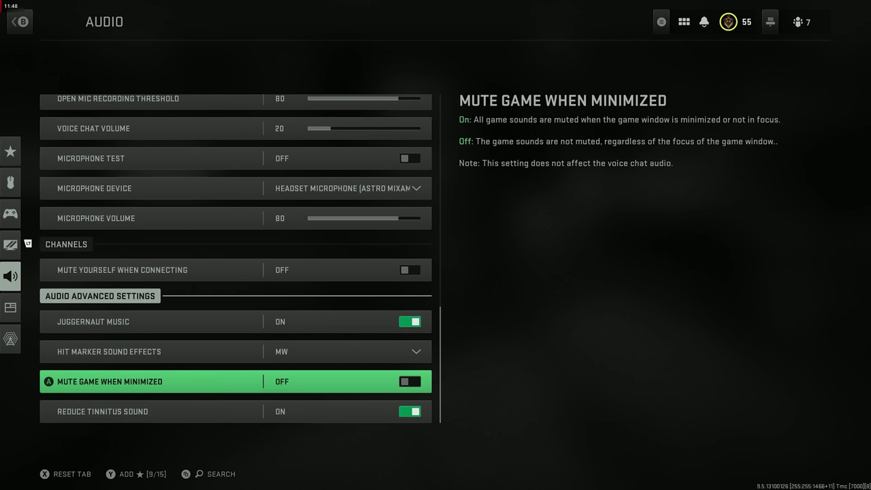
{"action": "key", "text": "Down"}
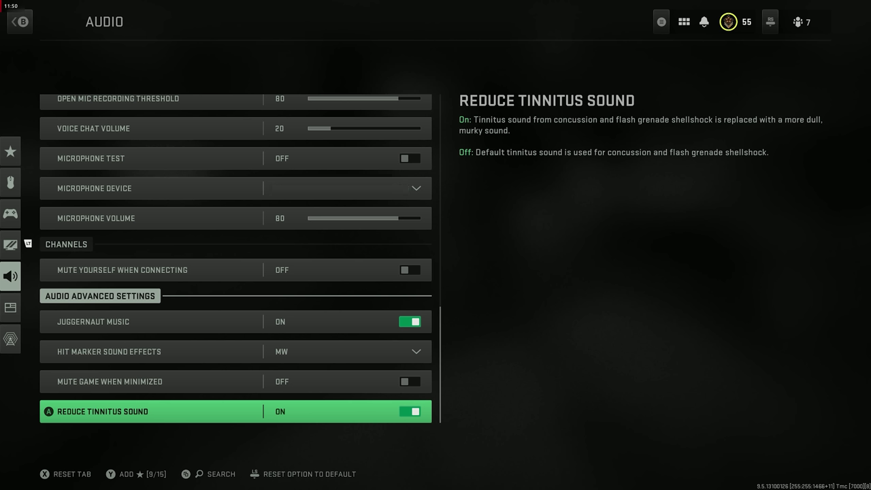
{"action": "key", "text": "Down"}
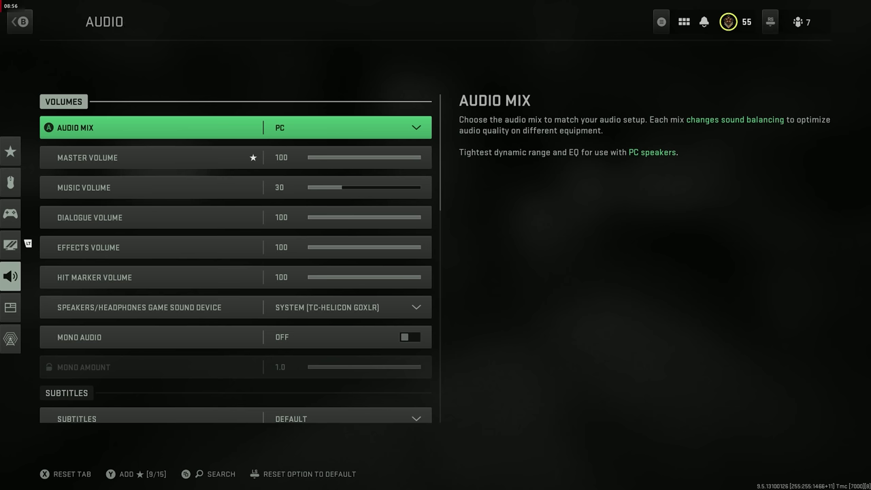
{"action": "key", "text": "Return"}
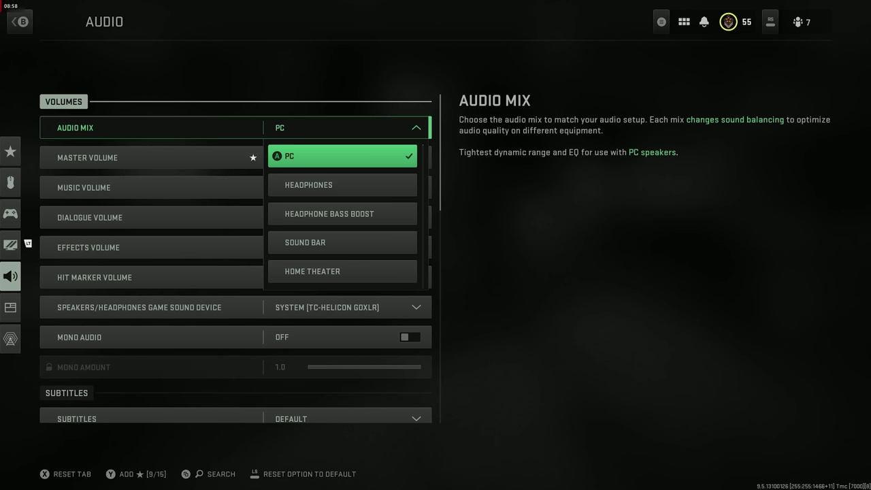
{"action": "key", "text": "Down"}
{"action": "key", "text": "Down"}
{"action": "key", "text": "Down"}
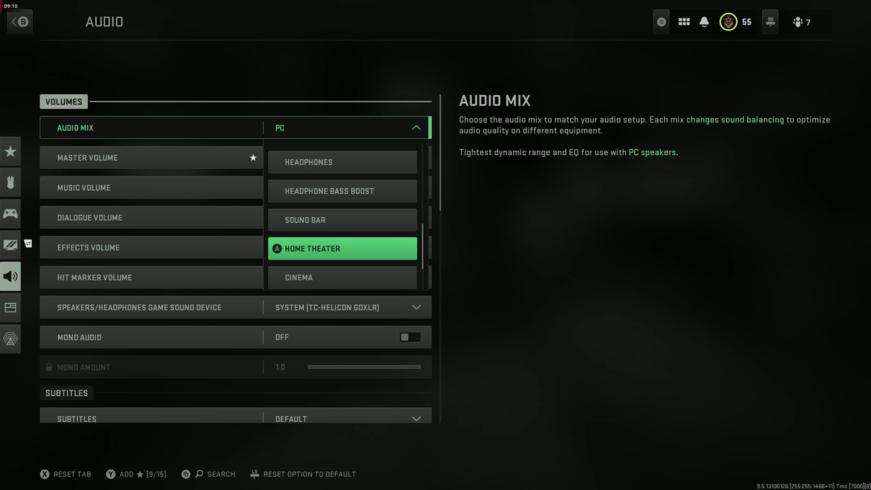
{"action": "key", "text": "Up"}
{"action": "key", "text": "Up"}
{"action": "key", "text": "Up"}
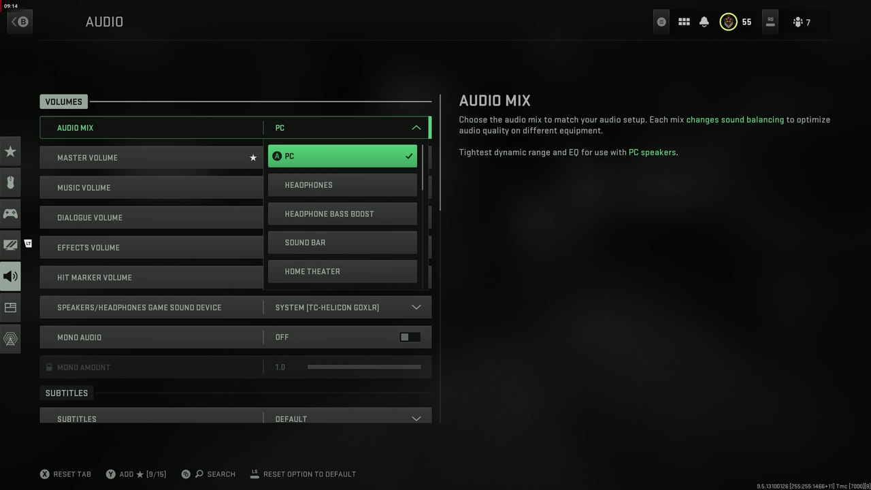
{"action": "key", "text": "Down"}
{"action": "key", "text": "Down"}
{"action": "key", "text": "Down"}
{"action": "key", "text": "Down"}
{"action": "key", "text": "Up"}
{"action": "key", "text": "Up"}
{"action": "key", "text": "Up"}
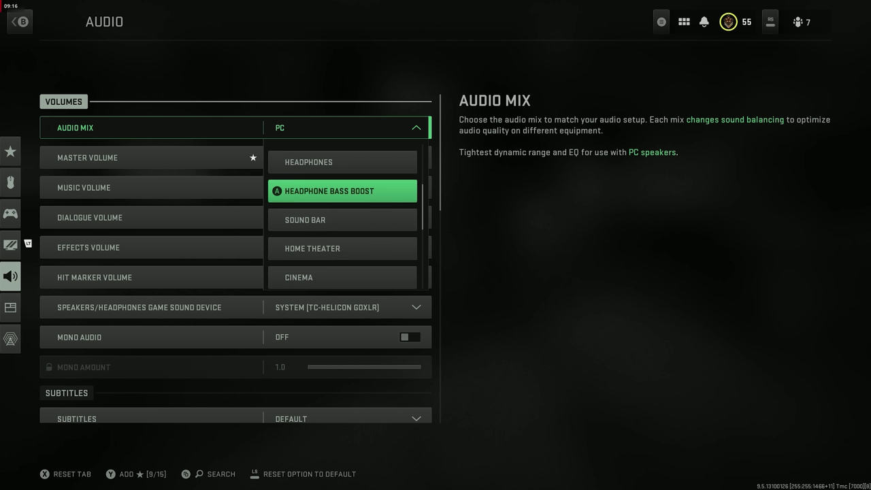
{"action": "key", "text": "Return"}
{"action": "key", "text": "Down"}
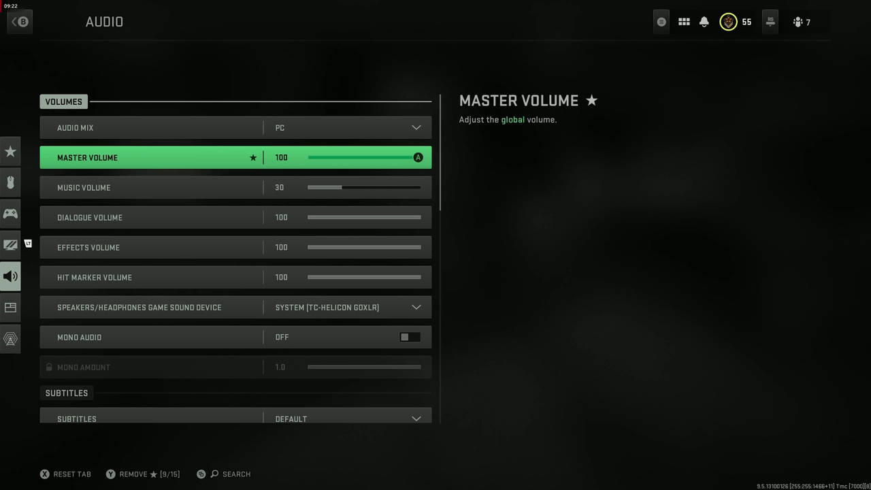
{"action": "key", "text": "Down"}
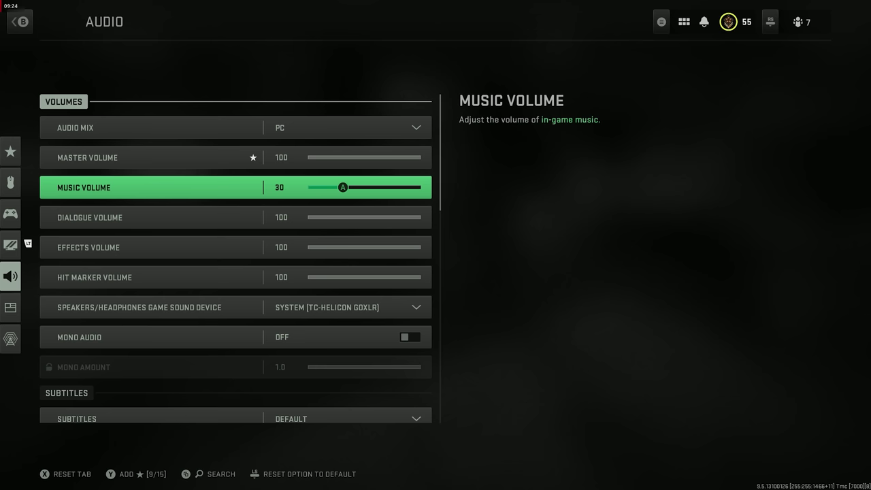
{"action": "key", "text": "Down"}
{"action": "key", "text": "Down"}
{"action": "key", "text": "Down"}
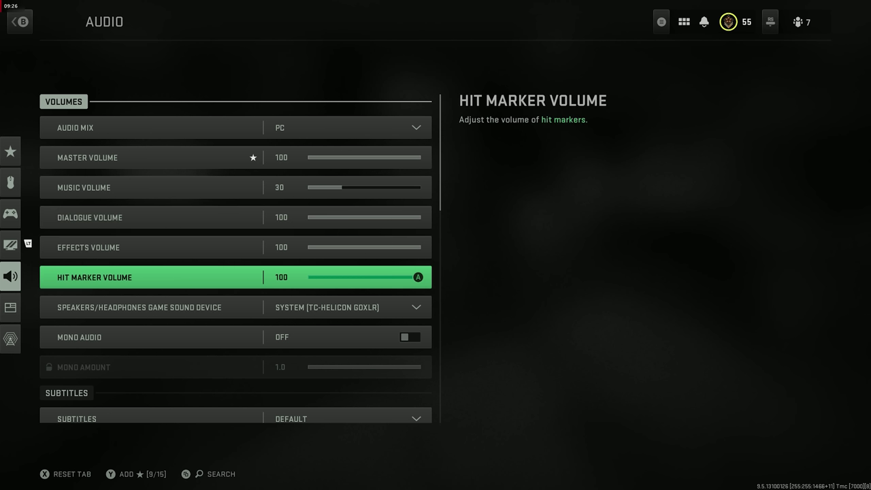
{"action": "key", "text": "Up"}
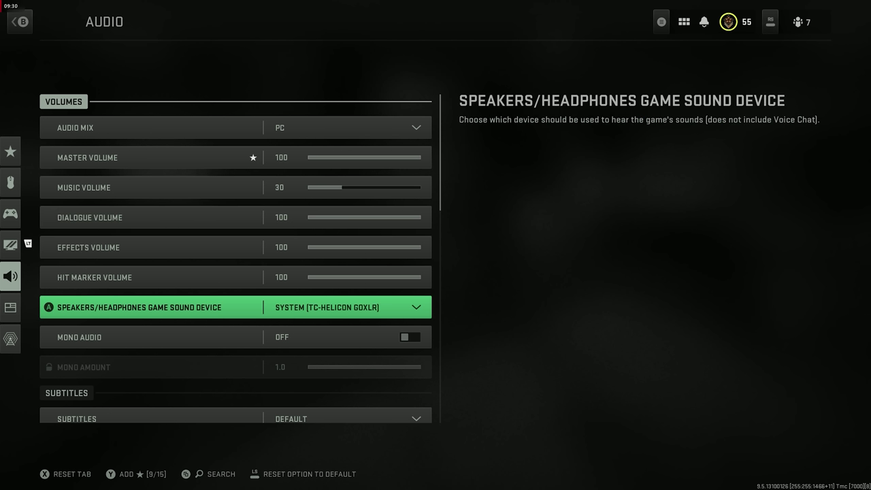
{"action": "key", "text": "Down"}
{"action": "key", "text": "Down"}
{"action": "key", "text": "Down"}
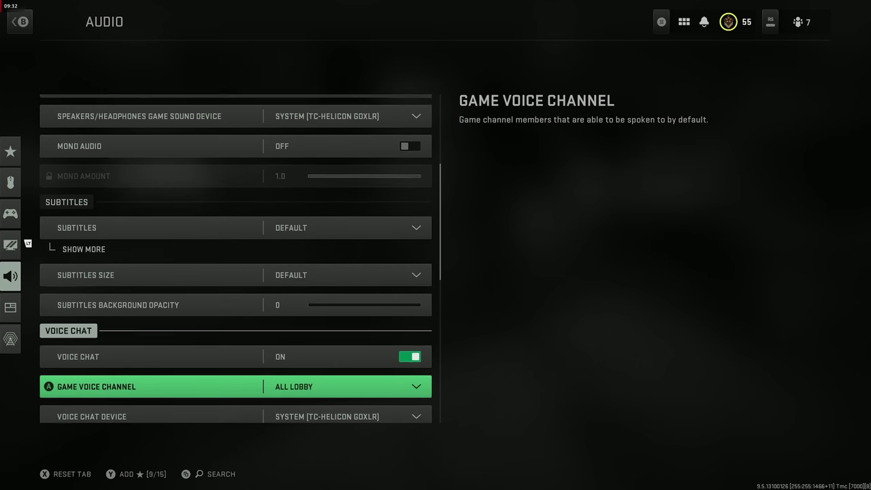
{"action": "key", "text": "Down"}
{"action": "key", "text": "Down"}
{"action": "key", "text": "Down"}
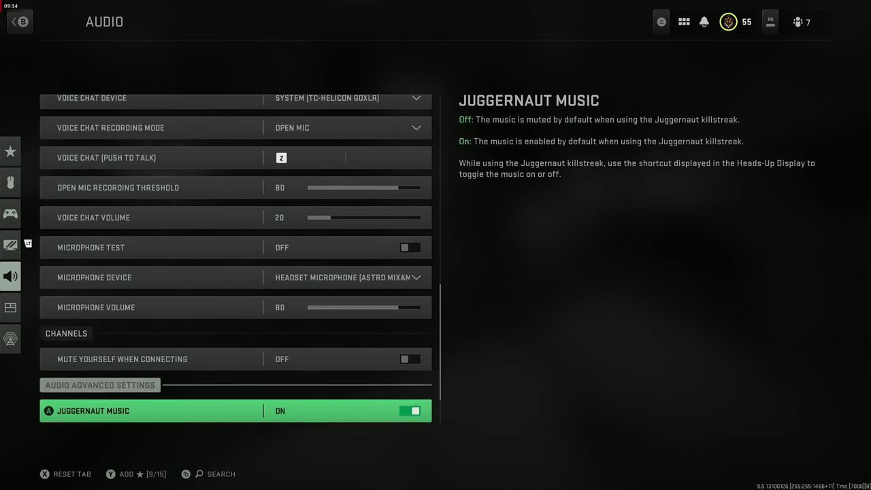